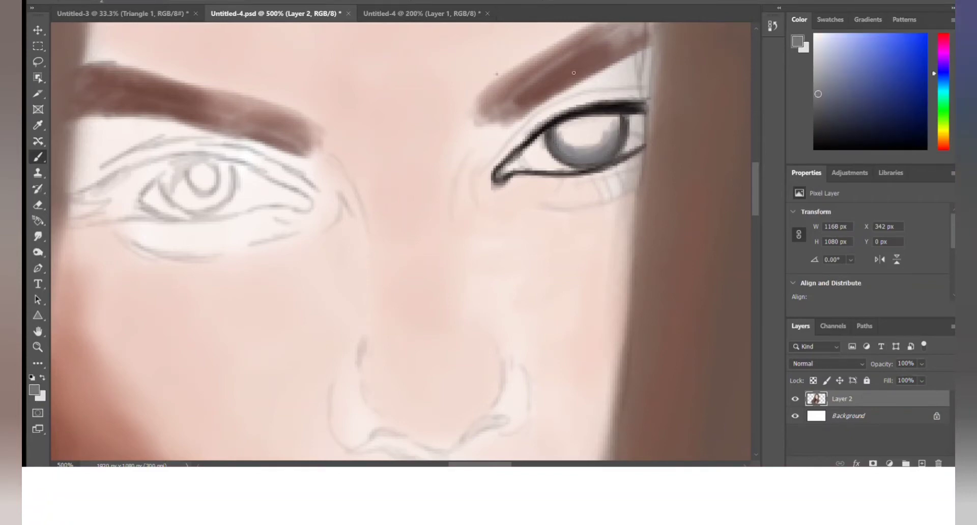
Paint the dark pupil into the right eye's grey iris and fill the left eye's pupil black
{"action": "mouse_move", "coordinate": [573, 145]}
{"action": "left_mouse_down"}
{"action": "mouse_move", "coordinate": [563, 130]}
{"action": "mouse_move", "coordinate": [615, 116]}
{"action": "left_mouse_up"}
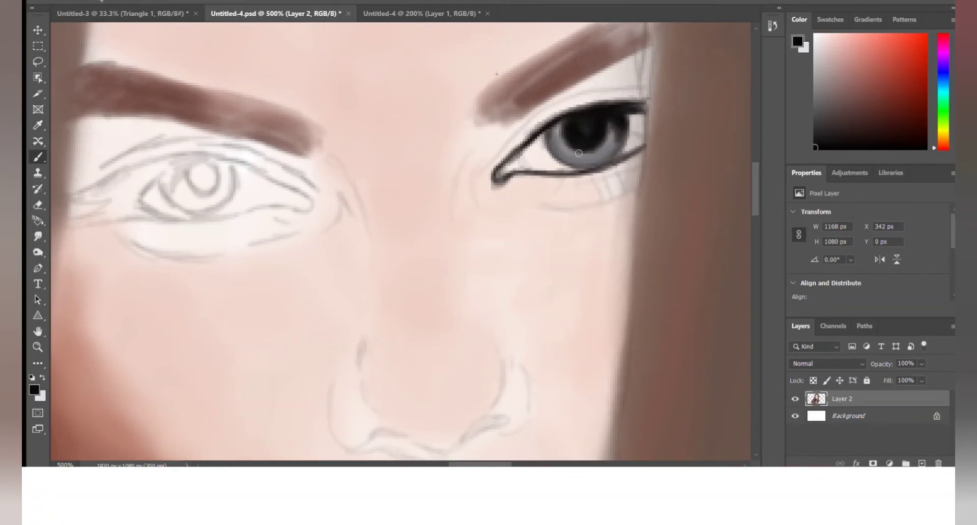
{"action": "left_click", "coordinate": [553, 123], "text": "alt"}
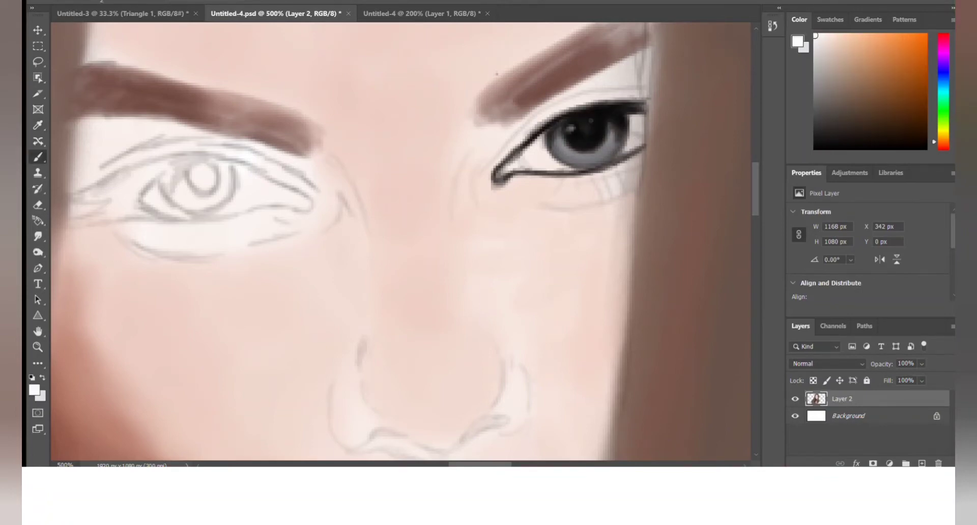
{"action": "key", "text": "ctrl+minus"}
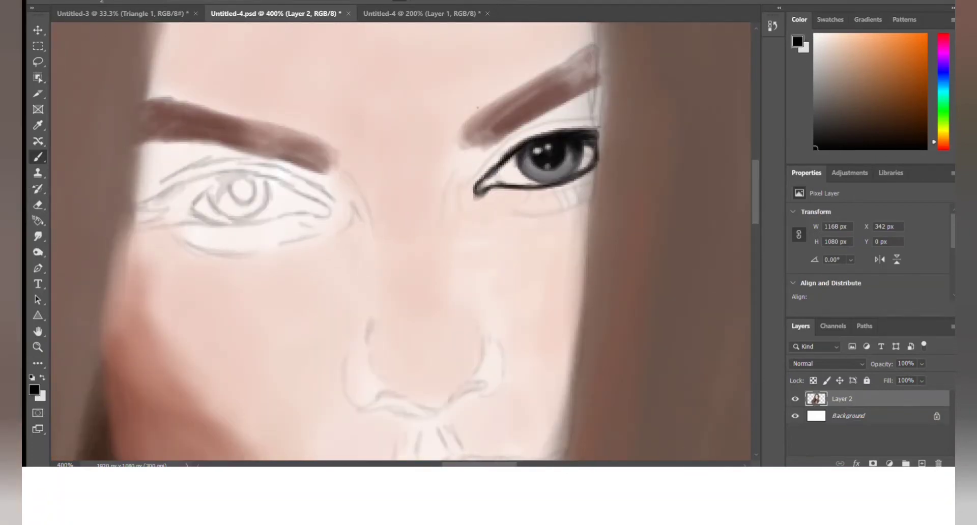
{"action": "left_click", "coordinate": [568, 159], "text": "alt"}
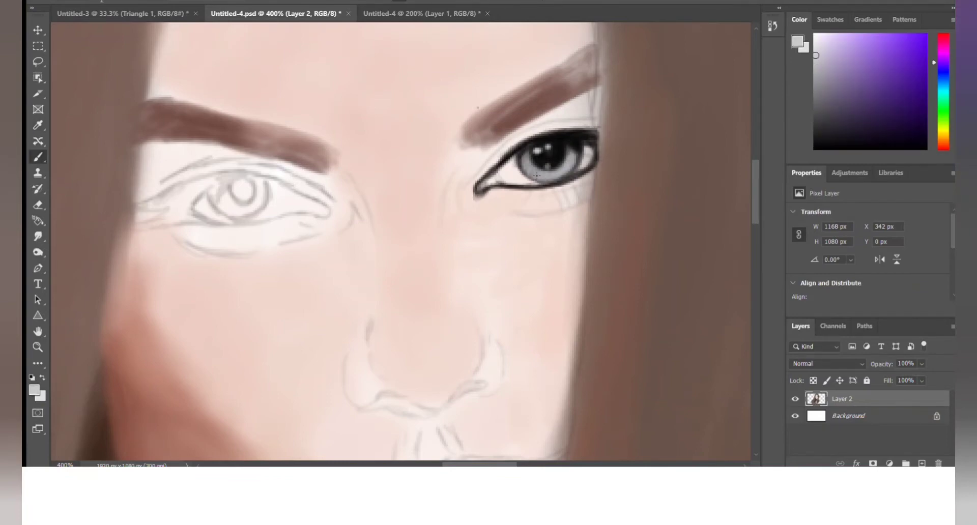
{"action": "left_click", "coordinate": [554, 182], "text": "alt"}
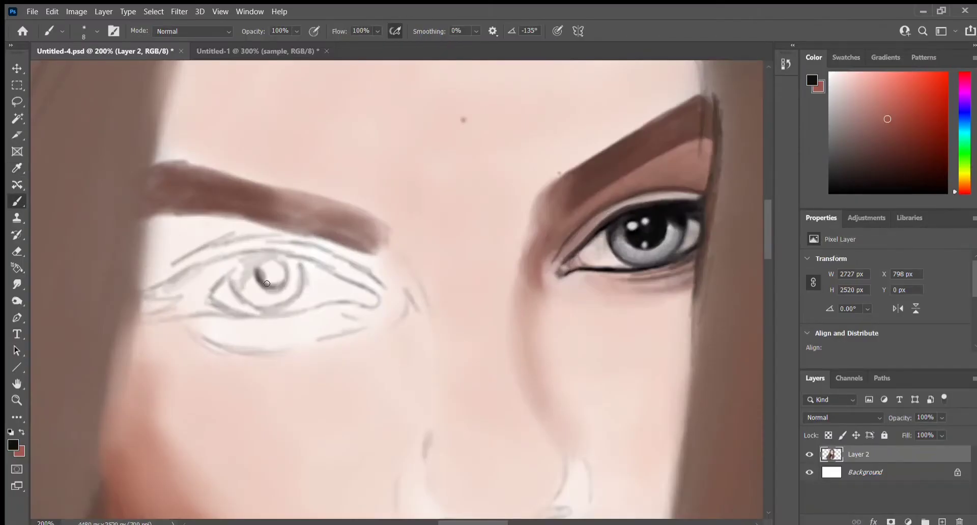
{"action": "left_click_drag", "start_coordinate": [266, 283], "coordinate": [259, 275]}
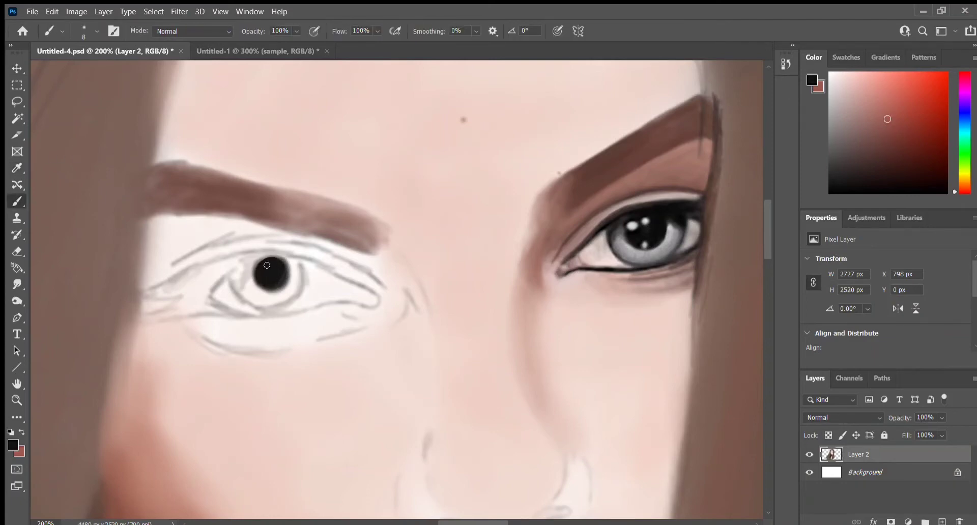
Dab a white catchlight on the left pupil and ring the left iris in black
{"action": "left_click", "coordinate": [633, 224], "text": "alt"}
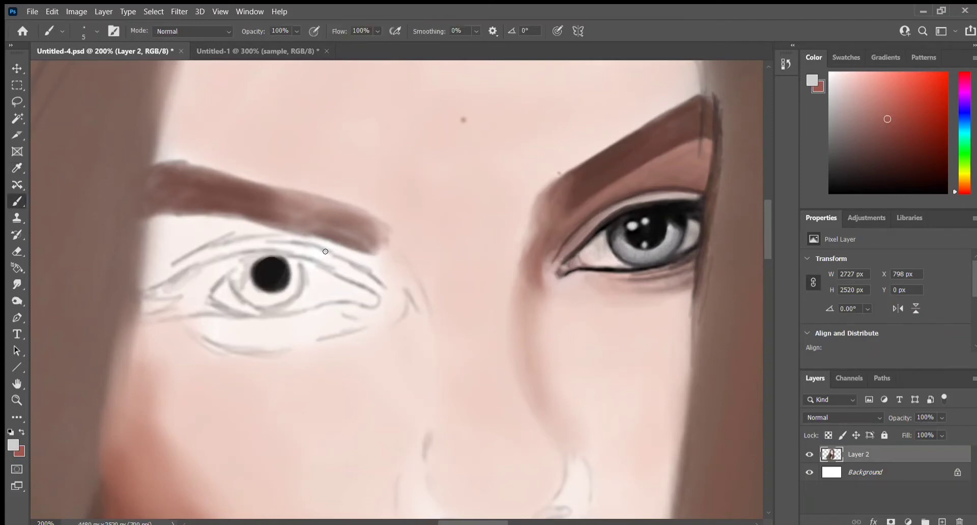
{"action": "left_click", "coordinate": [275, 285], "text": "alt"}
{"action": "left_click_drag", "start_coordinate": [252, 253], "coordinate": [207, 297]}
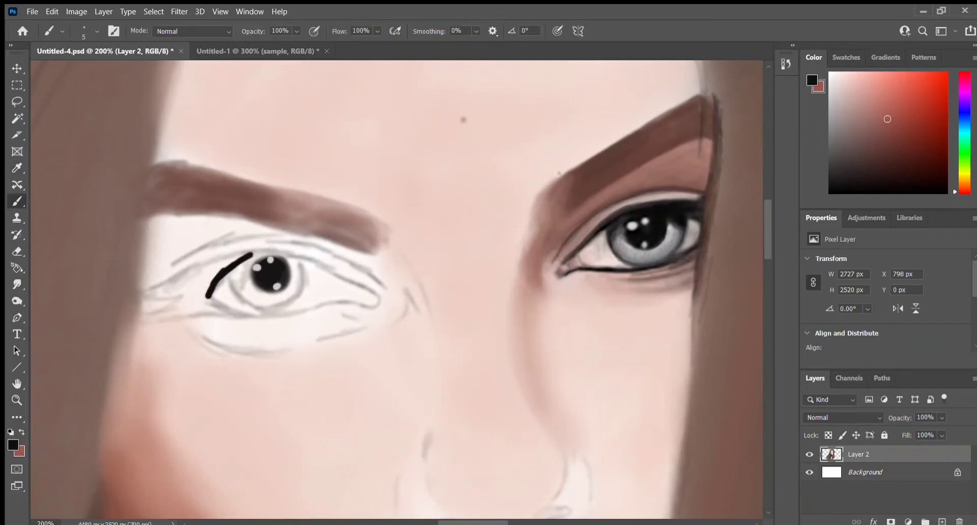
{"action": "mouse_move", "coordinate": [254, 253]}
{"action": "left_mouse_down"}
{"action": "mouse_move", "coordinate": [201, 300]}
{"action": "mouse_move", "coordinate": [305, 265]}
{"action": "mouse_move", "coordinate": [239, 305]}
{"action": "left_mouse_up"}
Line both left eyelids in thick black with a winged flick at the outer corner
{"action": "key", "text": "bracketleft"}
{"action": "key", "text": "bracketleft"}
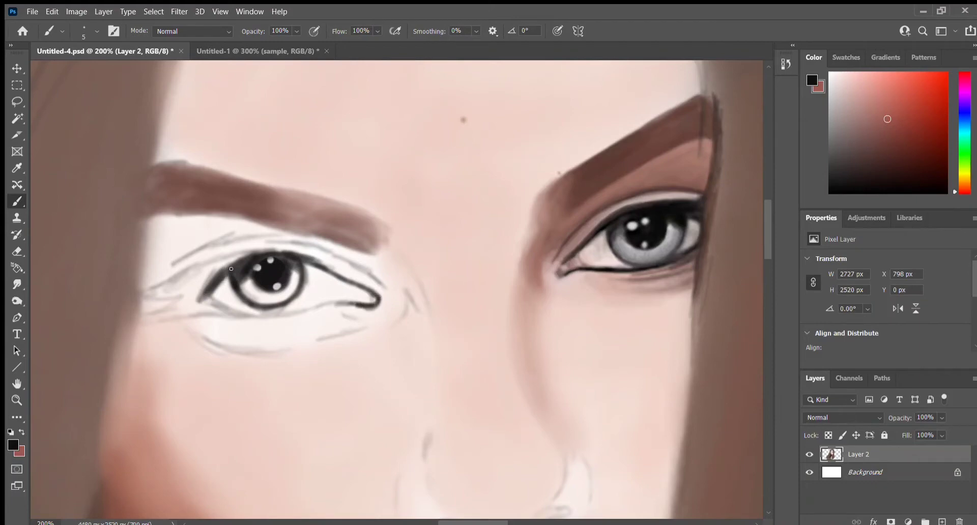
{"action": "left_click_drag", "start_coordinate": [225, 297], "coordinate": [325, 311]}
{"action": "mouse_move", "coordinate": [183, 277]}
{"action": "left_mouse_down"}
{"action": "mouse_move", "coordinate": [356, 274]}
{"action": "mouse_move", "coordinate": [374, 290]}
{"action": "left_mouse_up"}
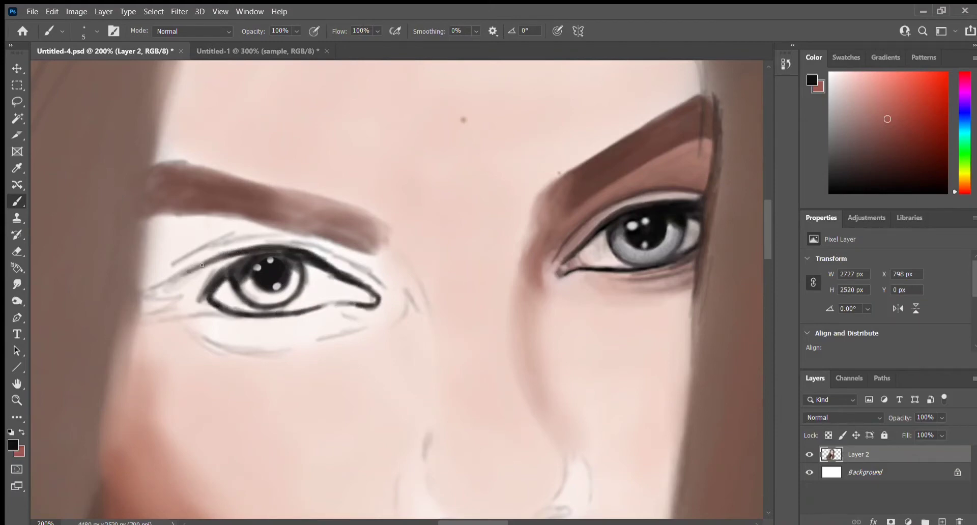
{"action": "mouse_move", "coordinate": [326, 250]}
{"action": "left_mouse_down"}
{"action": "mouse_move", "coordinate": [181, 278]}
{"action": "mouse_move", "coordinate": [254, 252]}
{"action": "left_mouse_up"}
{"action": "key", "text": "bracketright"}
{"action": "mouse_move", "coordinate": [204, 269]}
{"action": "left_mouse_down"}
{"action": "mouse_move", "coordinate": [145, 295]}
{"action": "mouse_move", "coordinate": [285, 252]}
{"action": "left_mouse_up"}
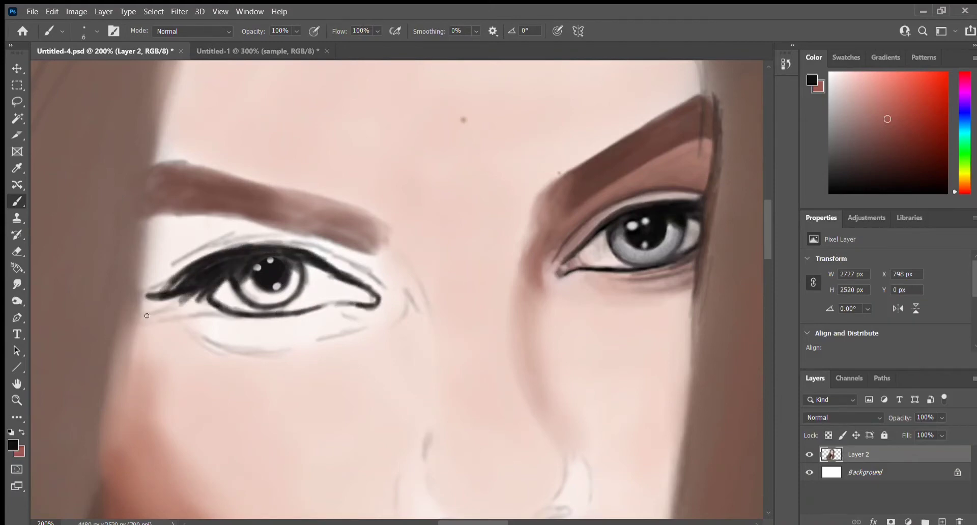
{"action": "left_click_drag", "start_coordinate": [173, 283], "coordinate": [239, 259]}
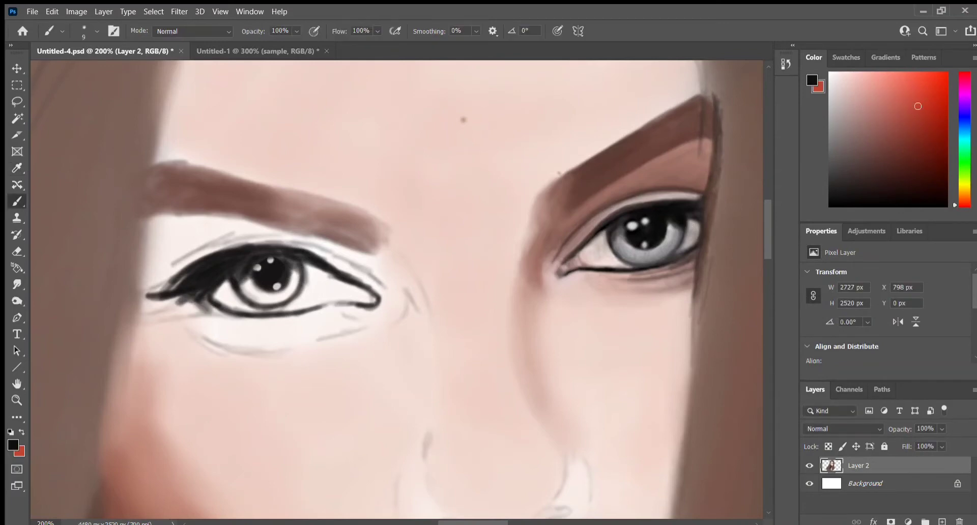
{"action": "mouse_move", "coordinate": [183, 295]}
{"action": "left_mouse_down"}
{"action": "mouse_move", "coordinate": [231, 318]}
{"action": "mouse_move", "coordinate": [285, 325]}
{"action": "left_mouse_up"}
{"action": "left_click_drag", "start_coordinate": [180, 305], "coordinate": [277, 330]}
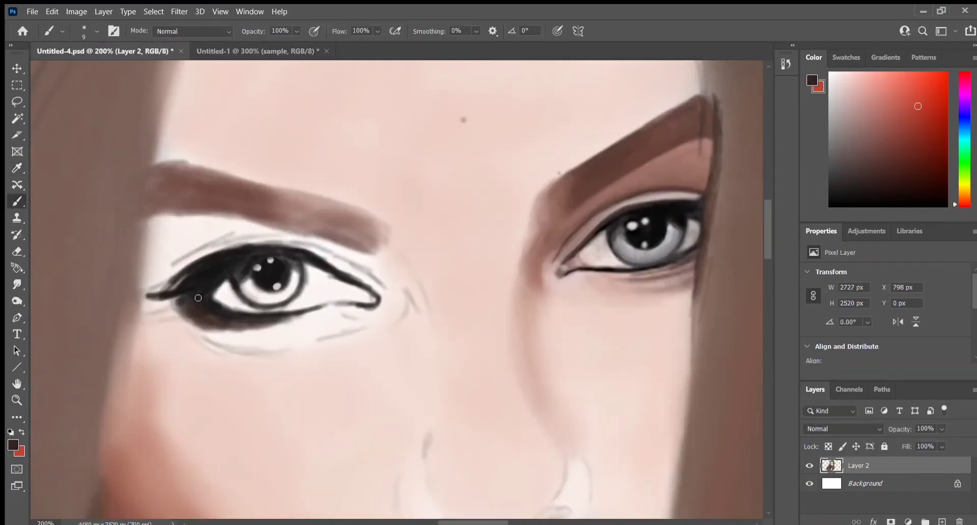
Paint reddish-brown shadow under the left eye and soften its lower edge with pink skin tone
{"action": "key", "text": "bracketright"}
{"action": "key", "text": "bracketright"}
{"action": "key", "text": "bracketright"}
{"action": "left_click", "coordinate": [265, 214], "text": "alt"}
{"action": "mouse_move", "coordinate": [186, 321]}
{"action": "left_mouse_down"}
{"action": "mouse_move", "coordinate": [250, 348]}
{"action": "mouse_move", "coordinate": [267, 331]}
{"action": "mouse_move", "coordinate": [297, 342]}
{"action": "mouse_move", "coordinate": [343, 318]}
{"action": "left_mouse_up"}
{"action": "key", "text": "ctrl+Tab"}
{"action": "key", "text": "ctrl+Tab"}
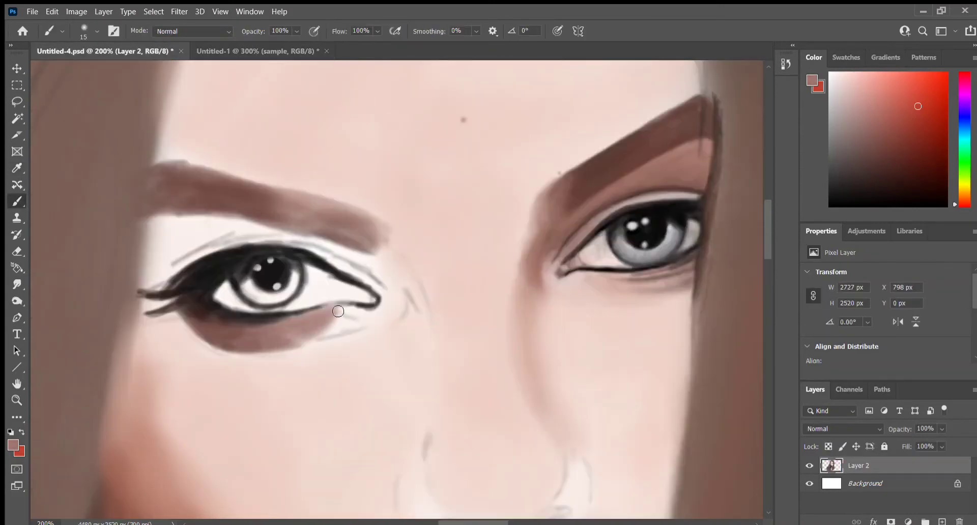
{"action": "left_click_drag", "start_coordinate": [285, 330], "coordinate": [354, 321]}
{"action": "left_click_drag", "start_coordinate": [203, 348], "coordinate": [310, 319]}
{"action": "key", "text": "ctrl+Tab"}
{"action": "left_click", "coordinate": [310, 320], "text": "alt"}
{"action": "key", "text": "ctrl+Tab"}
{"action": "key", "text": "shift+0"}
{"action": "key", "text": "bracketleft"}
{"action": "key", "text": "bracketleft"}
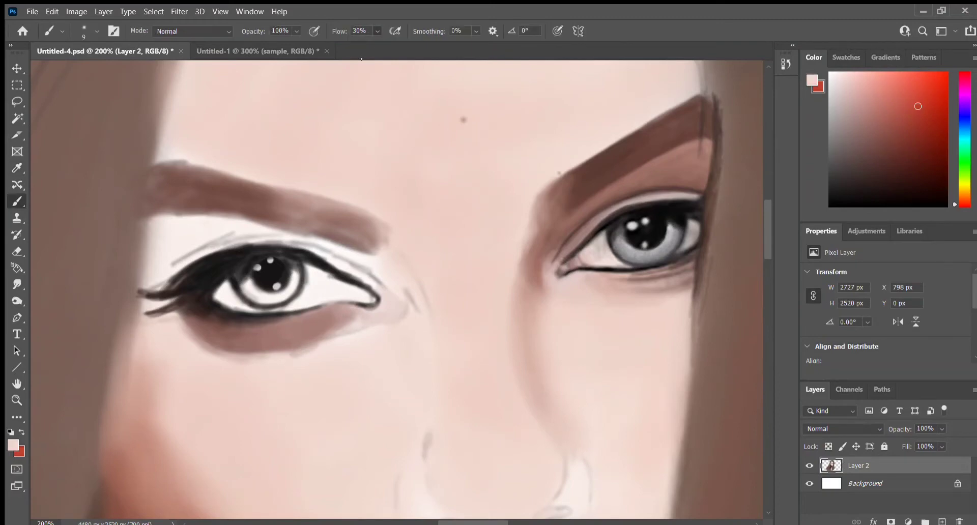
{"action": "left_click_drag", "start_coordinate": [351, 341], "coordinate": [213, 360]}
Darken the under-eye shadow at the inner corner and the left eye's outer corner in dark brown
{"action": "left_click", "coordinate": [204, 326], "text": "alt"}
{"action": "left_click_drag", "start_coordinate": [178, 326], "coordinate": [244, 346]}
{"action": "left_click", "coordinate": [240, 334], "text": "alt"}
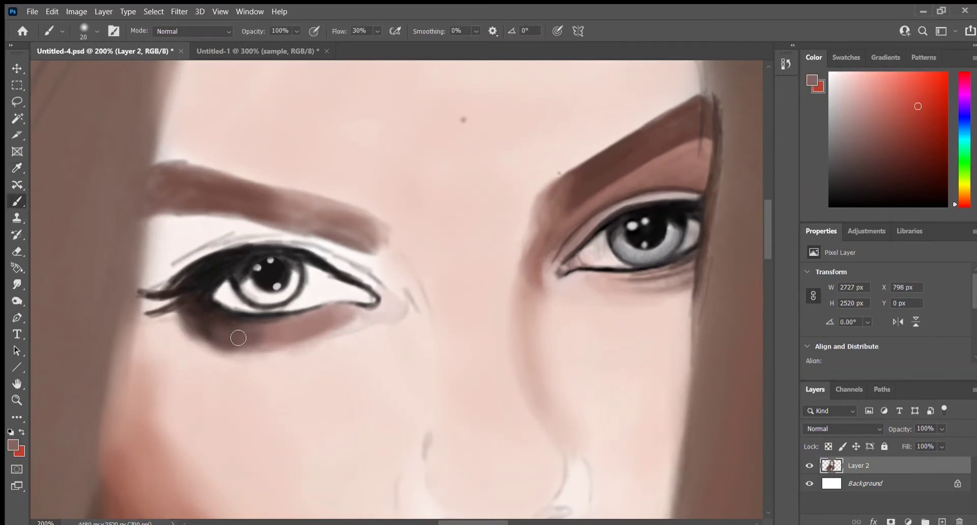
{"action": "left_click_drag", "start_coordinate": [315, 336], "coordinate": [218, 360]}
{"action": "key", "text": "bracketleft"}
{"action": "key", "text": "bracketleft"}
{"action": "key", "text": "bracketleft"}
{"action": "key", "text": "shift+8"}
{"action": "key", "text": "shift+9"}
{"action": "left_click", "coordinate": [168, 285], "text": "alt"}
{"action": "left_click_drag", "start_coordinate": [142, 284], "coordinate": [184, 275]}
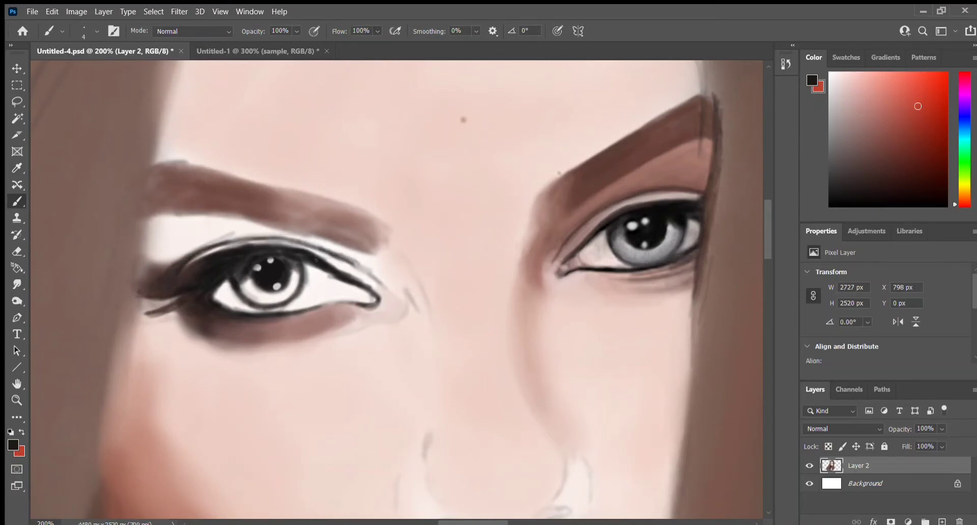
Darken the left upper eyelid crease in dark reddish-brown, enlarging the brush and enabling airbrush build-up
{"action": "left_click", "coordinate": [350, 262], "text": "alt"}
{"action": "key", "text": "ctrl+Tab"}
{"action": "key", "text": "ctrl+Tab"}
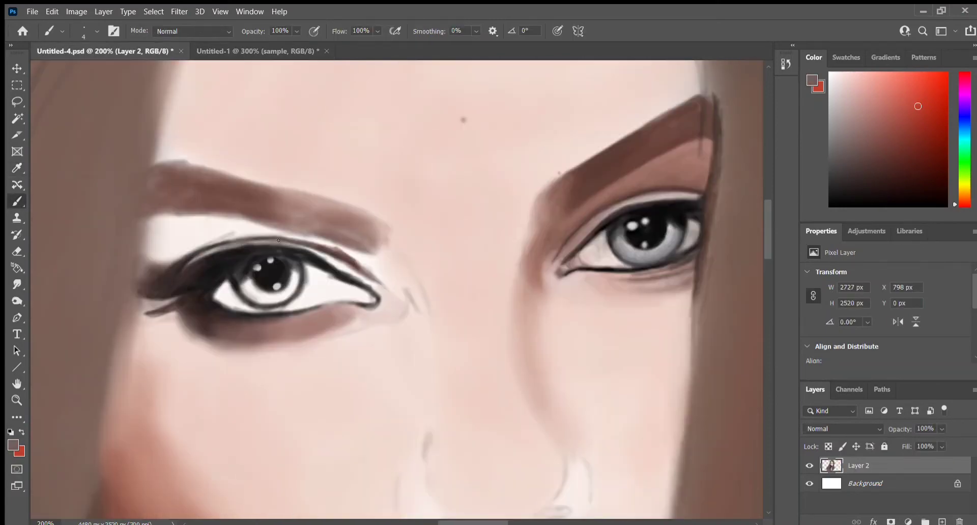
{"action": "key", "text": "ctrl+Tab"}
{"action": "key", "text": "ctrl+Tab"}
{"action": "mouse_move", "coordinate": [372, 280]}
{"action": "left_mouse_down"}
{"action": "mouse_move", "coordinate": [321, 255]}
{"action": "mouse_move", "coordinate": [423, 305]}
{"action": "left_mouse_up"}
{"action": "key", "text": "ctrl+Tab"}
{"action": "key", "text": "ctrl+Tab"}
{"action": "key", "text": "bracketright"}
{"action": "key", "text": "bracketright"}
{"action": "key", "text": "bracketright"}
{"action": "key", "text": "shift+4"}
{"action": "key", "text": "shift+2"}
{"action": "left_click", "coordinate": [395, 31]}
Carry brown brow shading down around the left eye's inner corner
{"action": "left_click_drag", "start_coordinate": [386, 249], "coordinate": [422, 310]}
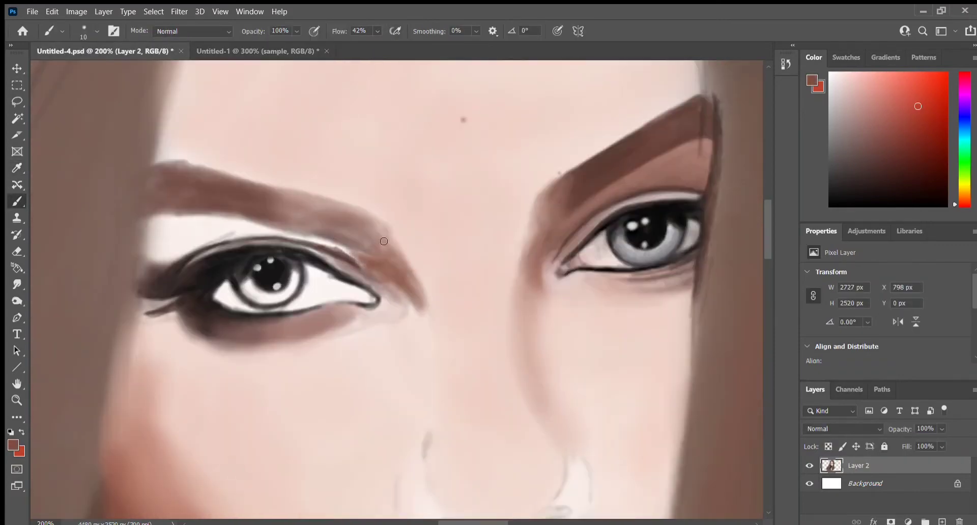
{"action": "left_click_drag", "start_coordinate": [382, 223], "coordinate": [427, 295]}
{"action": "left_click_drag", "start_coordinate": [399, 245], "coordinate": [430, 341]}
{"action": "left_click_drag", "start_coordinate": [402, 223], "coordinate": [351, 262]}
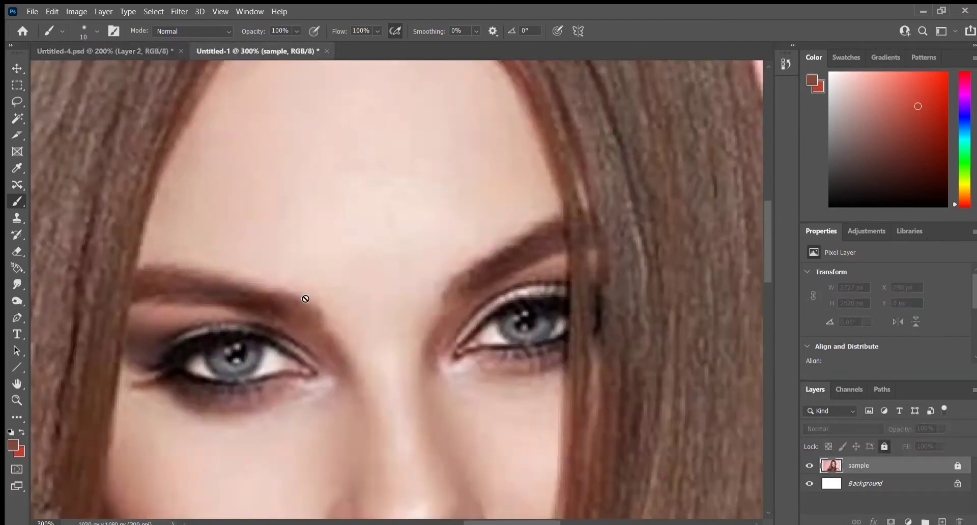
{"action": "key", "text": "0"}
{"action": "key", "text": "ctrl+Tab"}
Deepen the brown shadow under the left eye
{"action": "key", "text": "ctrl+Tab"}
{"action": "left_click_drag", "start_coordinate": [310, 239], "coordinate": [402, 331]}
{"action": "key", "text": "shift+3"}
{"action": "key", "text": "shift+5"}
{"action": "left_click_drag", "start_coordinate": [249, 349], "coordinate": [346, 330]}
{"action": "key", "text": "ctrl+Tab"}
{"action": "key", "text": "ctrl+Tab"}
{"action": "left_click_drag", "start_coordinate": [256, 346], "coordinate": [199, 327]}
Darken and reshape the left eyebrow in deeper brown
{"action": "key", "text": "ctrl+Tab"}
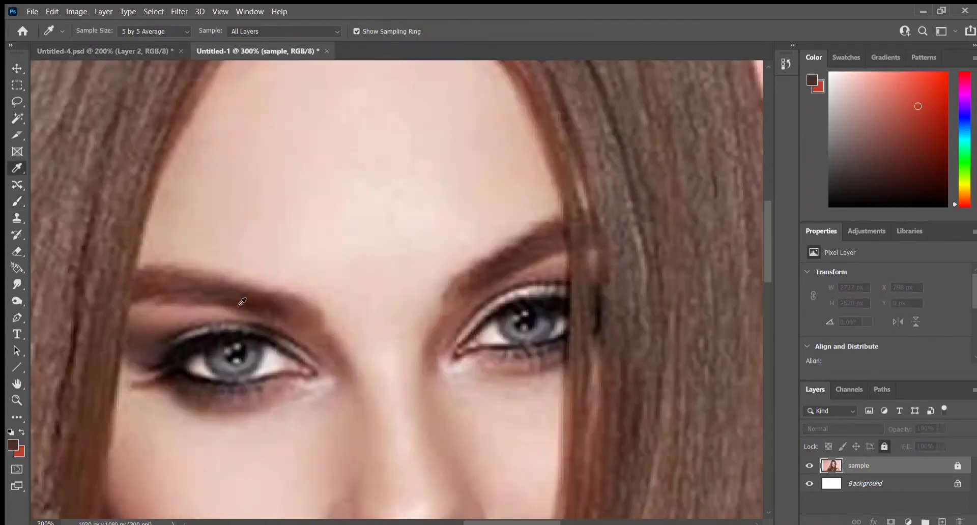
{"action": "key", "text": "ctrl+Tab"}
{"action": "key", "text": "0"}
{"action": "left_click_drag", "start_coordinate": [224, 236], "coordinate": [331, 200]}
{"action": "mouse_move", "coordinate": [234, 203]}
{"action": "left_mouse_down"}
{"action": "mouse_move", "coordinate": [340, 214]}
{"action": "mouse_move", "coordinate": [285, 194]}
{"action": "left_mouse_up"}
Shade the left upper eyelid and crease brown, darkening the outer corner and lower lashes
{"action": "key", "text": "ctrl+Tab"}
{"action": "key", "text": "ctrl+Tab"}
{"action": "key", "text": "ctrl+Tab"}
{"action": "key", "text": "ctrl+Tab"}
{"action": "left_click_drag", "start_coordinate": [189, 178], "coordinate": [282, 168]}
{"action": "left_click", "coordinate": [235, 199], "text": "alt"}
{"action": "key", "text": "ctrl+Tab"}
{"action": "key", "text": "ctrl+Tab"}
{"action": "mouse_move", "coordinate": [146, 224]}
{"action": "left_mouse_down"}
{"action": "mouse_move", "coordinate": [300, 237]}
{"action": "mouse_move", "coordinate": [330, 249]}
{"action": "left_mouse_up"}
{"action": "key", "text": "ctrl+Tab"}
{"action": "key", "text": "ctrl+Tab"}
{"action": "key", "text": "bracketright"}
{"action": "left_click_drag", "start_coordinate": [137, 241], "coordinate": [209, 274]}
{"action": "key", "text": "ctrl+Tab"}
{"action": "key", "text": "ctrl+Tab"}
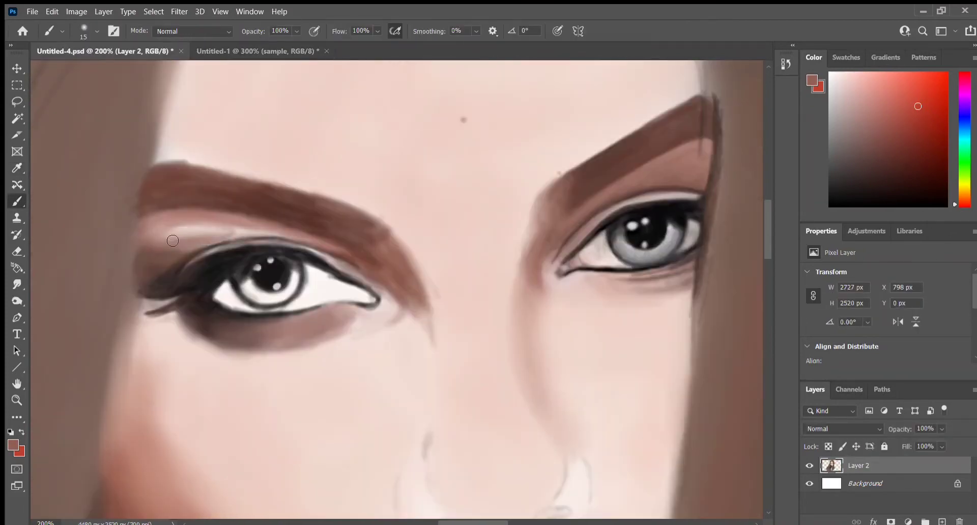
{"action": "left_click_drag", "start_coordinate": [145, 242], "coordinate": [209, 231]}
{"action": "left_click_drag", "start_coordinate": [152, 228], "coordinate": [275, 224]}
{"action": "left_click", "coordinate": [163, 220], "text": "alt"}
{"action": "left_click_drag", "start_coordinate": [160, 260], "coordinate": [148, 284]}
{"action": "key", "text": "ctrl+Tab"}
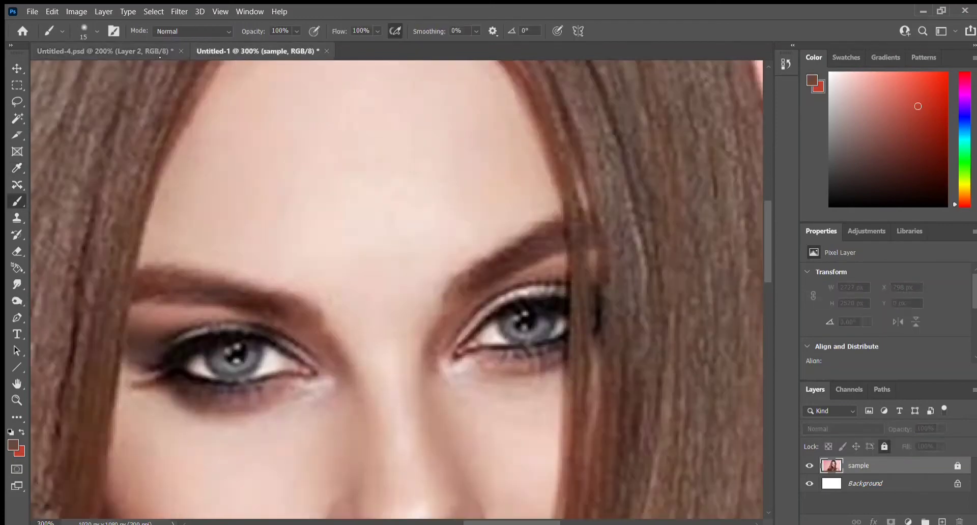
{"action": "key", "text": "ctrl+Tab"}
Darken the left upper-lid crease with a dark grey-brown using a smaller brush
{"action": "key", "text": "ctrl+Tab"}
{"action": "key", "text": "ctrl+Tab"}
{"action": "left_click", "coordinate": [139, 311], "text": "alt"}
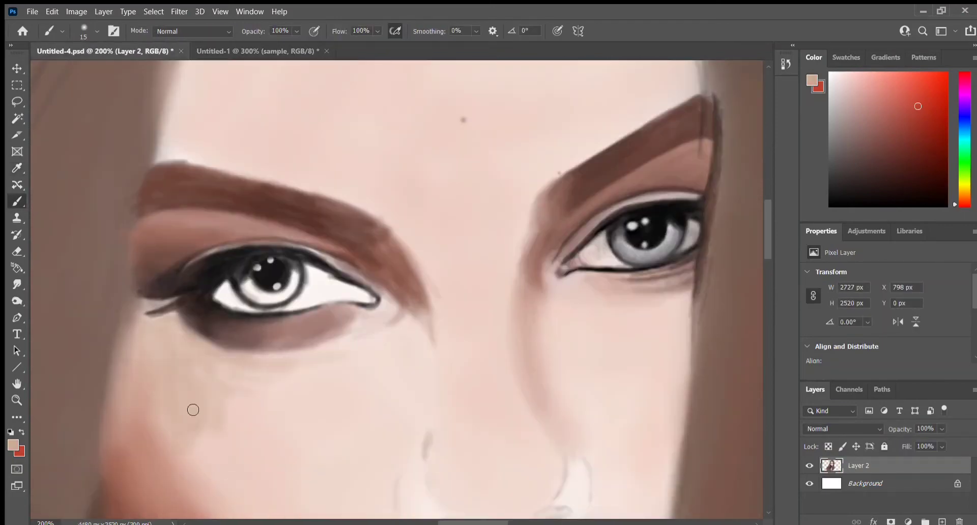
{"action": "key", "text": "ctrl+Tab"}
{"action": "key", "text": "ctrl+Tab"}
{"action": "key", "text": "bracketleft"}
{"action": "key", "text": "bracketleft"}
{"action": "key", "text": "bracketleft"}
{"action": "left_click", "coordinate": [209, 251], "text": "alt"}
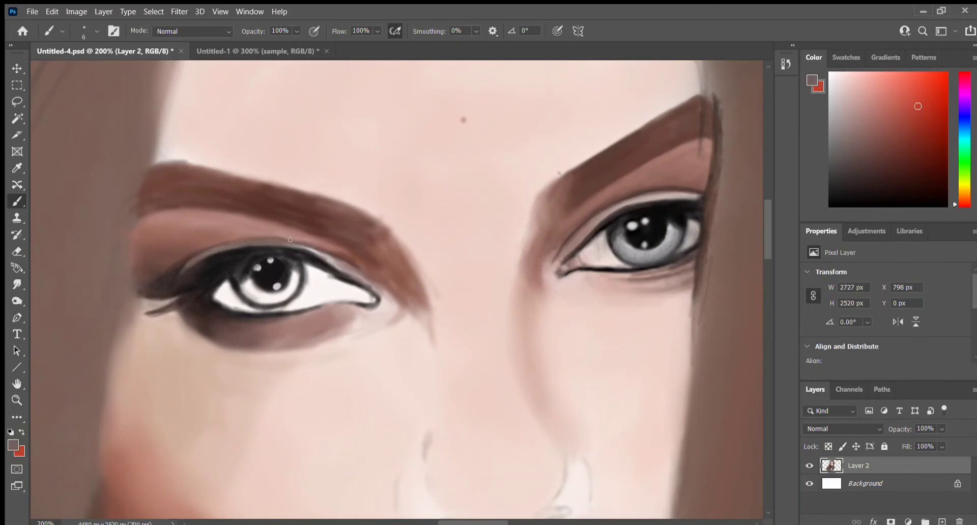
{"action": "key", "text": "bracketleft"}
{"action": "key", "text": "bracketleft"}
{"action": "key", "text": "ctrl+Tab"}
{"action": "key", "text": "ctrl+Tab"}
{"action": "left_click_drag", "start_coordinate": [286, 236], "coordinate": [358, 271]}
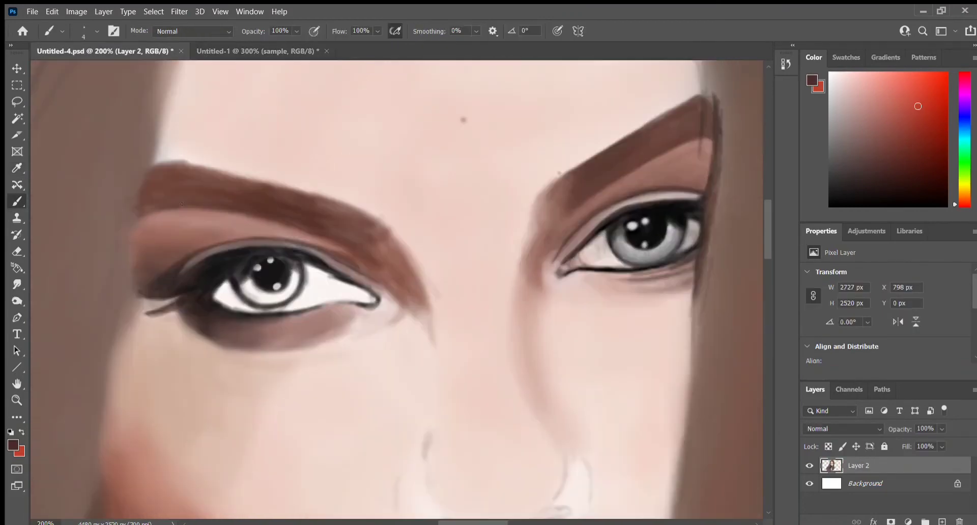
{"action": "key", "text": "bracketright"}
{"action": "key", "text": "bracketright"}
{"action": "key", "text": "bracketright"}
Repaint the inner corner of the left eye in light pink
{"action": "left_click", "coordinate": [139, 267], "text": "alt"}
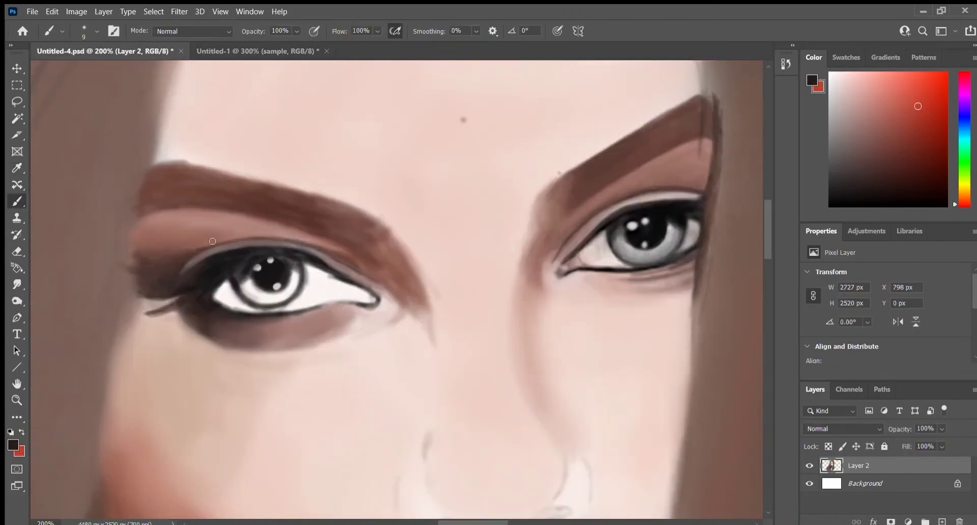
{"action": "key", "text": "ctrl+Tab"}
{"action": "key", "text": "ctrl+Tab"}
{"action": "key", "text": "bracketright"}
{"action": "key", "text": "bracketright"}
{"action": "left_click", "coordinate": [358, 295], "text": "alt"}
{"action": "left_click_drag", "start_coordinate": [356, 291], "coordinate": [374, 301]}
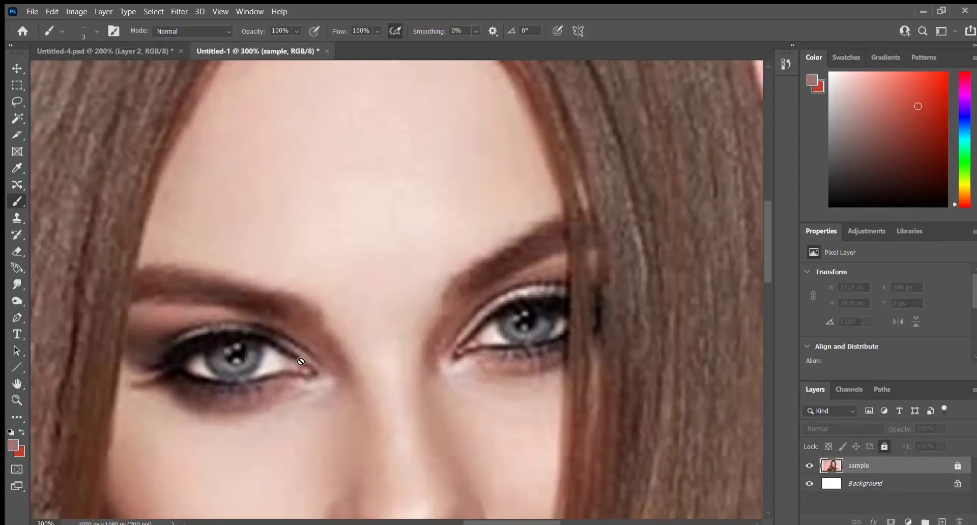
{"action": "key", "text": "ctrl+Tab"}
{"action": "key", "text": "ctrl+Tab"}
Sample light pink, near-white and light grey tones from the eye for the iris
{"action": "left_click", "coordinate": [328, 301], "text": "alt"}
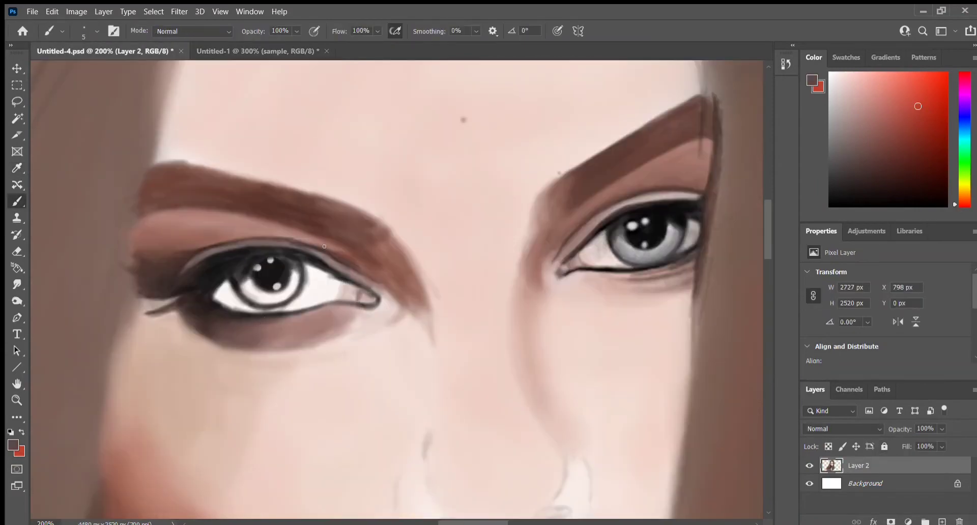
{"action": "key", "text": "ctrl+Tab"}
{"action": "key", "text": "ctrl+Tab"}
{"action": "left_click", "coordinate": [317, 271], "text": "alt"}
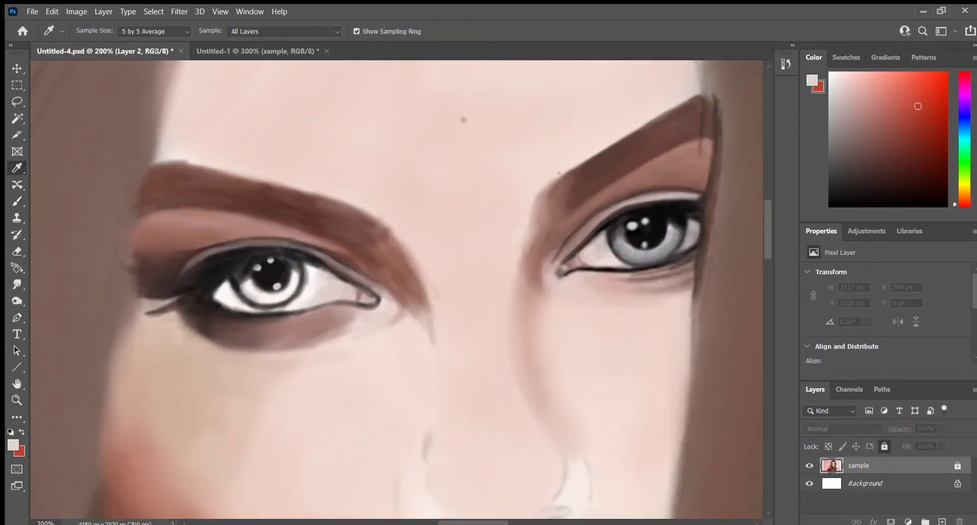
{"action": "left_click", "coordinate": [308, 299], "text": "alt"}
{"action": "left_click", "coordinate": [245, 296], "text": "alt"}
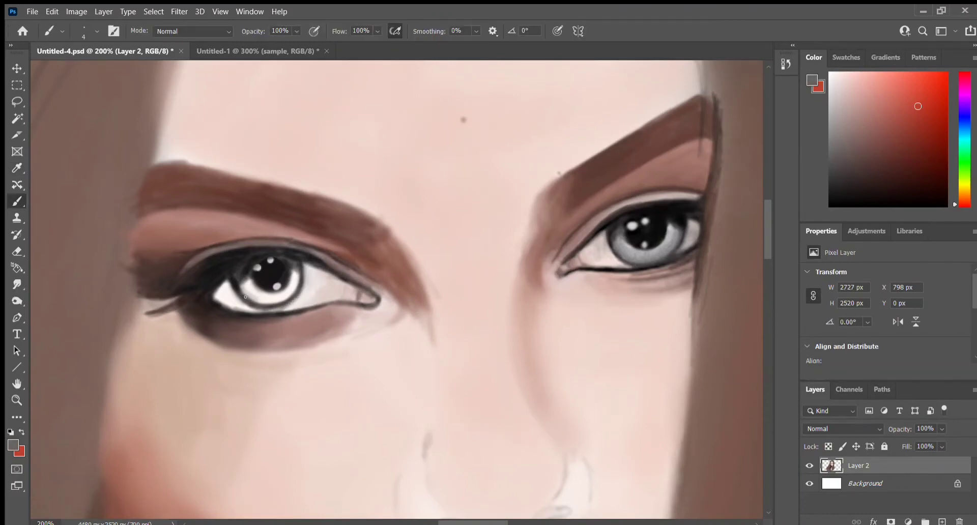
{"action": "left_click", "coordinate": [252, 287], "text": "alt"}
{"action": "key", "text": "bracketright"}
{"action": "key", "text": "bracketright"}
{"action": "key", "text": "bracketright"}
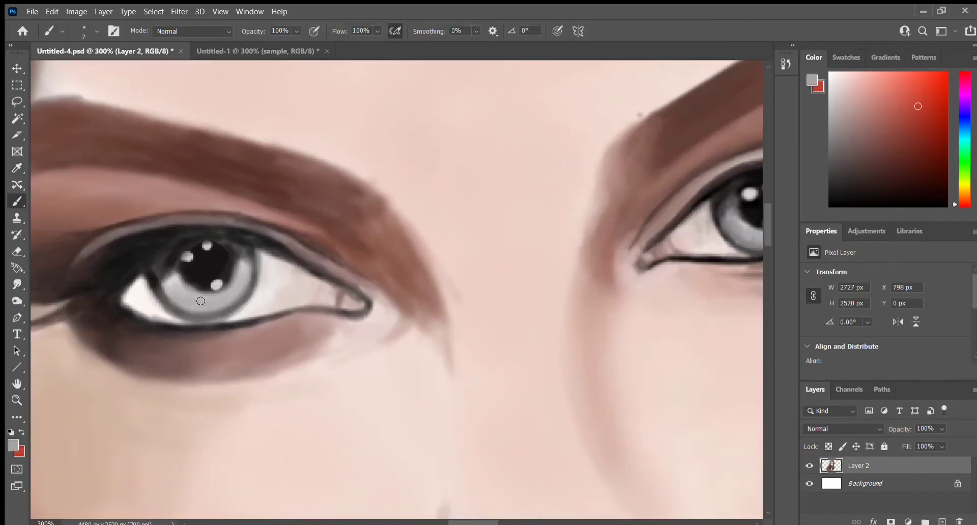
Zoom in and paint dark lashes and a black upper lid line on the left eye
{"action": "left_click_drag", "start_coordinate": [295, 279], "coordinate": [378, 272]}
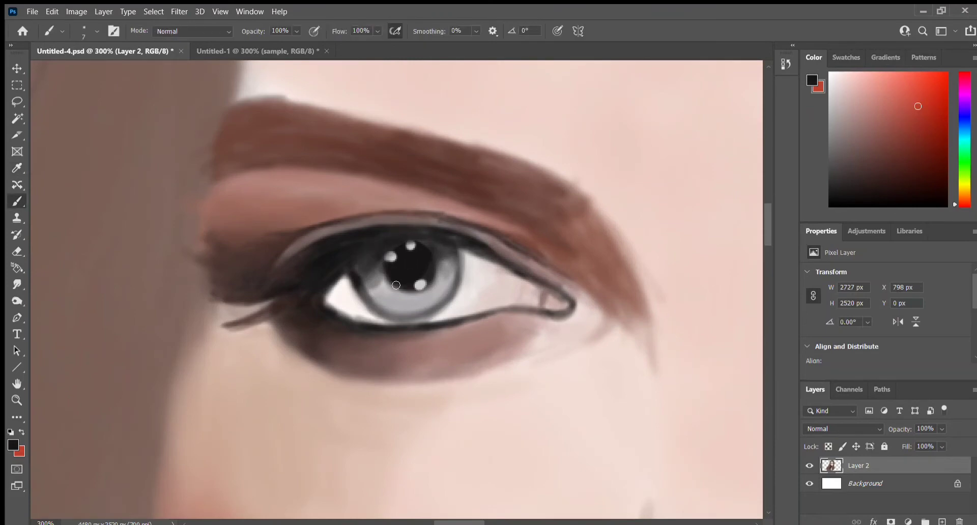
{"action": "left_click_drag", "start_coordinate": [306, 256], "coordinate": [206, 299]}
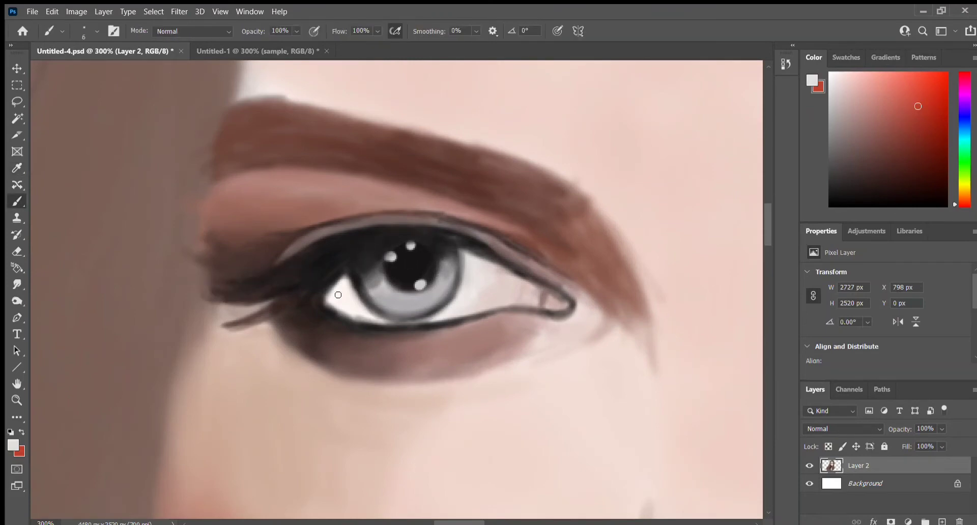
{"action": "key", "text": "bracketleft"}
{"action": "key", "text": "bracketleft"}
{"action": "left_click", "coordinate": [402, 270], "text": "alt"}
{"action": "left_click_drag", "start_coordinate": [407, 213], "coordinate": [539, 257]}
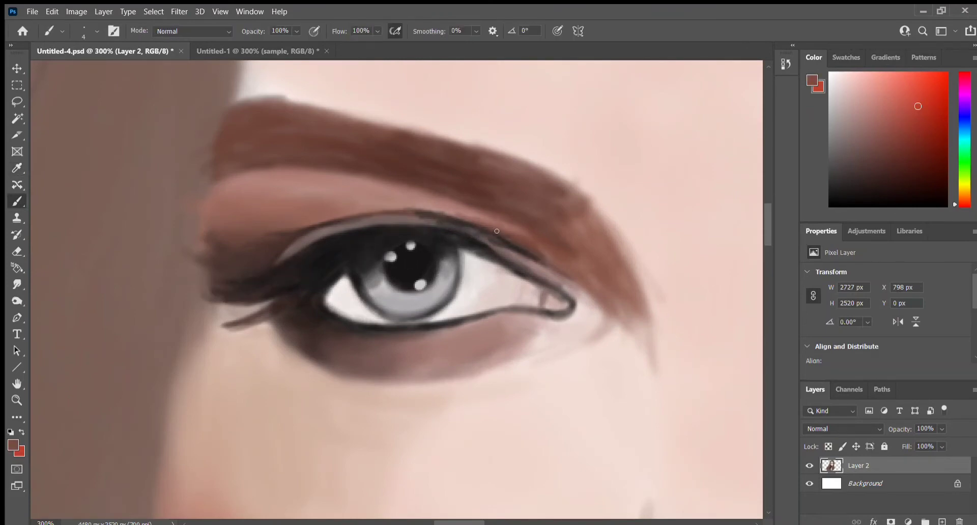
Lightly paint pink skin at the outer eye corner at 14% flow, then darken the adjacent hair edge
{"action": "left_click", "coordinate": [576, 331], "text": "alt"}
{"action": "left_click_drag", "start_coordinate": [576, 331], "coordinate": [523, 351]}
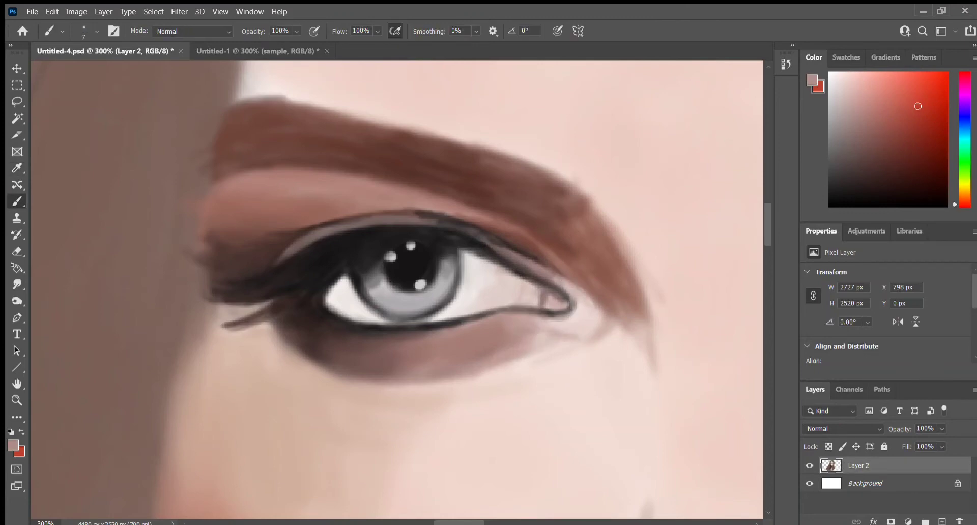
{"action": "key", "text": "shift+1"}
{"action": "key", "text": "shift+4"}
{"action": "key", "text": "bracketright"}
{"action": "key", "text": "bracketright"}
{"action": "key", "text": "bracketright"}
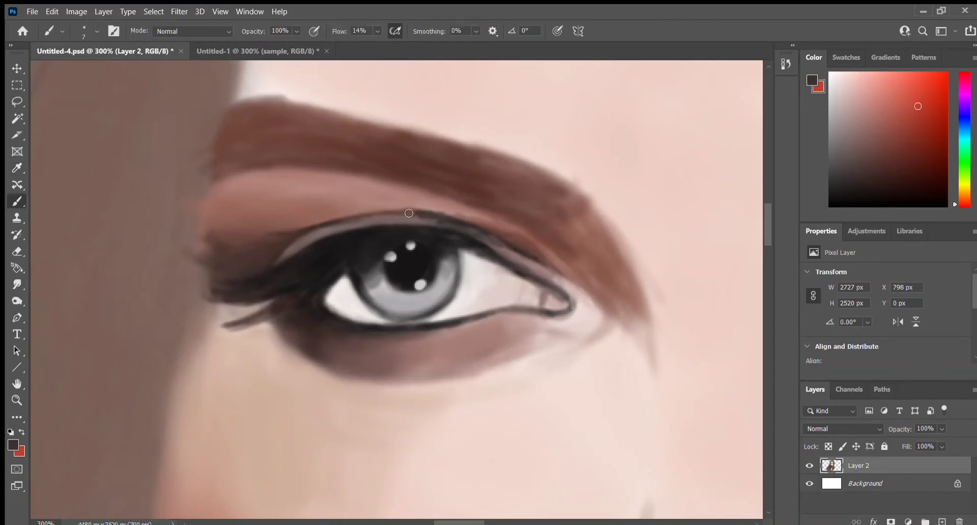
{"action": "key", "text": "shift+0"}
{"action": "left_click_drag", "start_coordinate": [208, 170], "coordinate": [163, 460]}
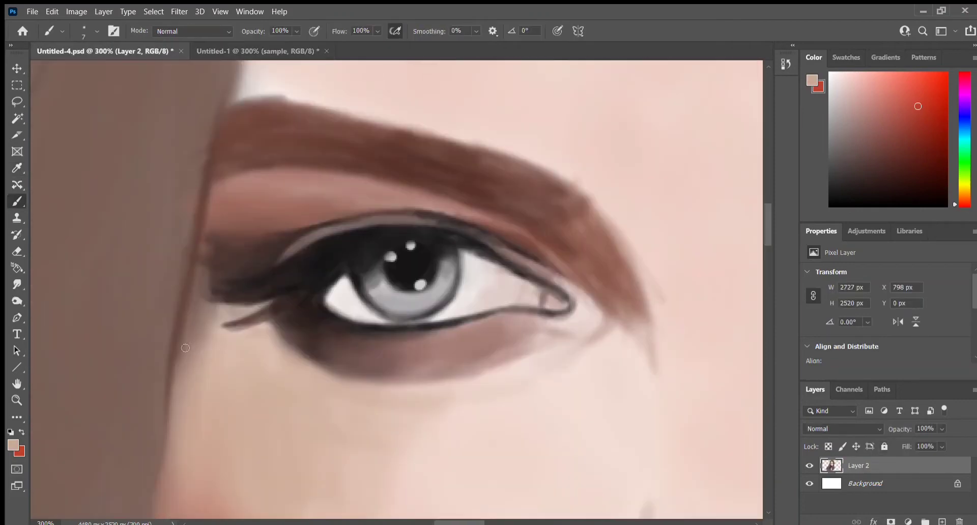
Darken the left eye's inner corner in dark brown and blend skin at 42% flow
{"action": "left_click", "coordinate": [220, 326], "text": "alt"}
{"action": "key", "text": "bracketright"}
{"action": "key", "text": "bracketright"}
{"action": "key", "text": "bracketright"}
{"action": "left_click", "coordinate": [219, 326], "text": "alt"}
{"action": "left_click_drag", "start_coordinate": [206, 237], "coordinate": [204, 298]}
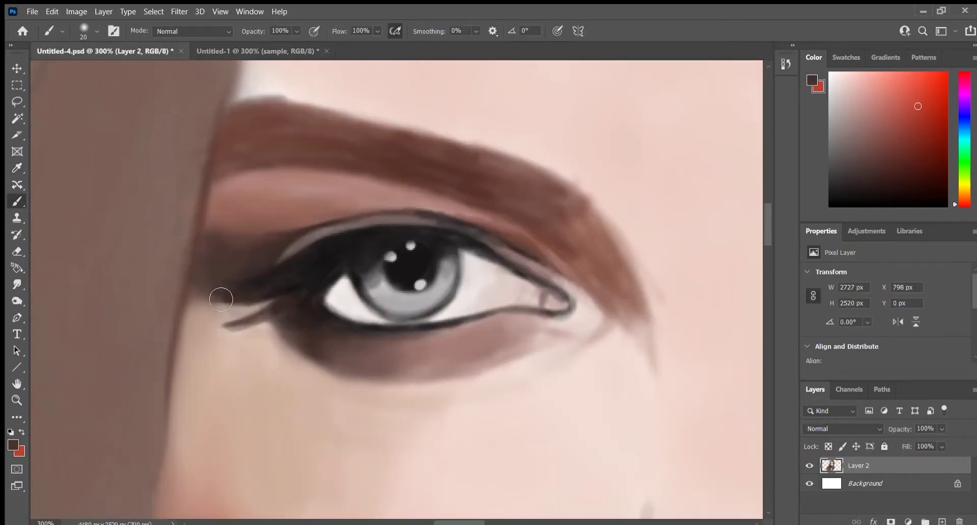
{"action": "left_click", "coordinate": [224, 225], "text": "alt"}
{"action": "key", "text": "shift+4"}
{"action": "key", "text": "shift+2"}
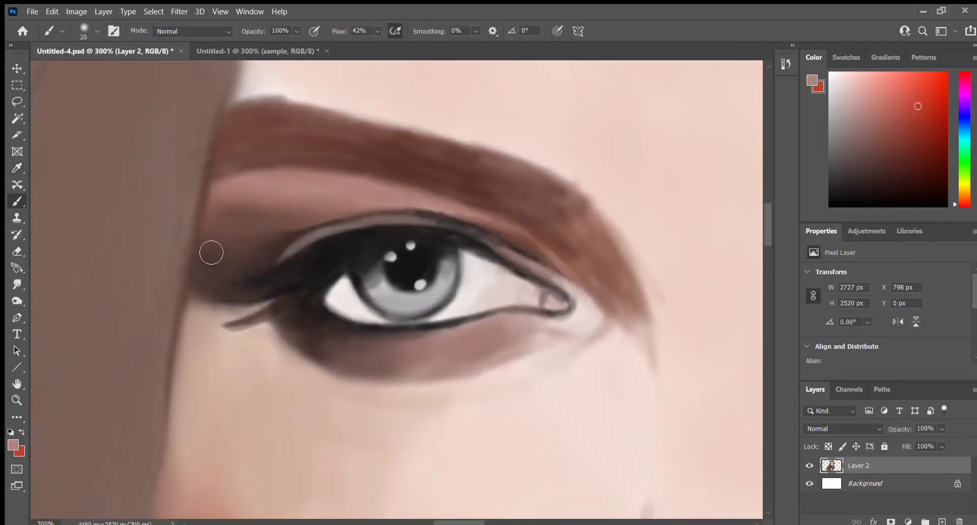
{"action": "left_click", "coordinate": [213, 238], "text": "alt"}
{"action": "key", "text": "bracketleft"}
{"action": "key", "text": "bracketleft"}
{"action": "key", "text": "bracketleft"}
Darken the eyebrow tail with a deeper brown and fit the whole portrait in view
{"action": "left_click", "coordinate": [492, 237], "text": "alt"}
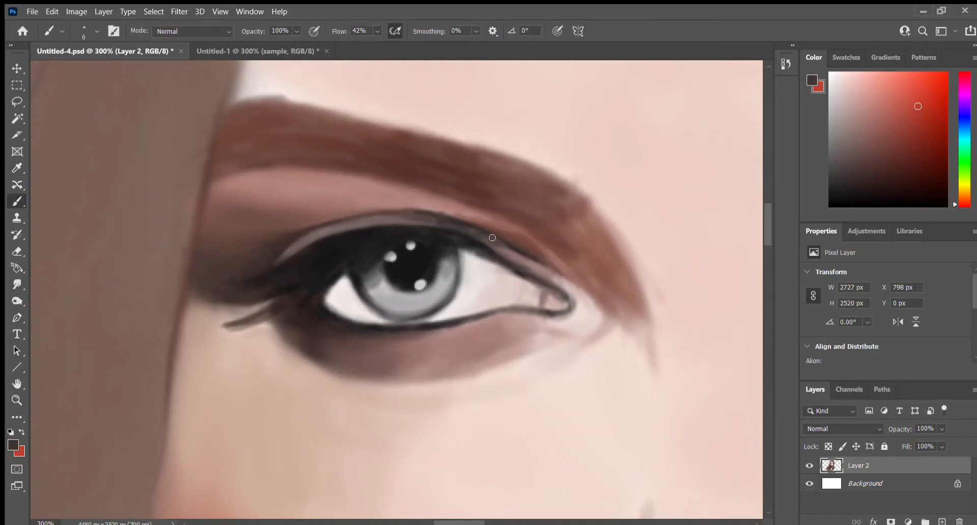
{"action": "key", "text": "bracketright"}
{"action": "key", "text": "bracketright"}
{"action": "key", "text": "bracketright"}
{"action": "left_click", "coordinate": [336, 132], "text": "alt"}
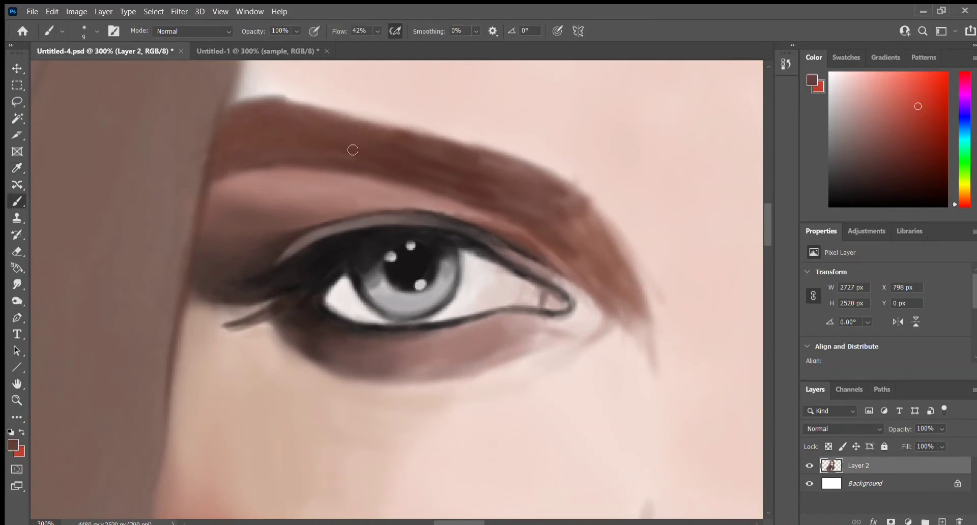
{"action": "left_click_drag", "start_coordinate": [511, 170], "coordinate": [600, 262]}
{"action": "key", "text": "ctrl+0"}
Darken the left side of the nose at 37% flow, then the tip and left nostril at 68%
{"action": "scroll", "coordinate": [364, 211], "scroll_direction": "up", "scroll_amount": 5}
{"action": "key", "text": "shift+3"}
{"action": "key", "text": "shift+7"}
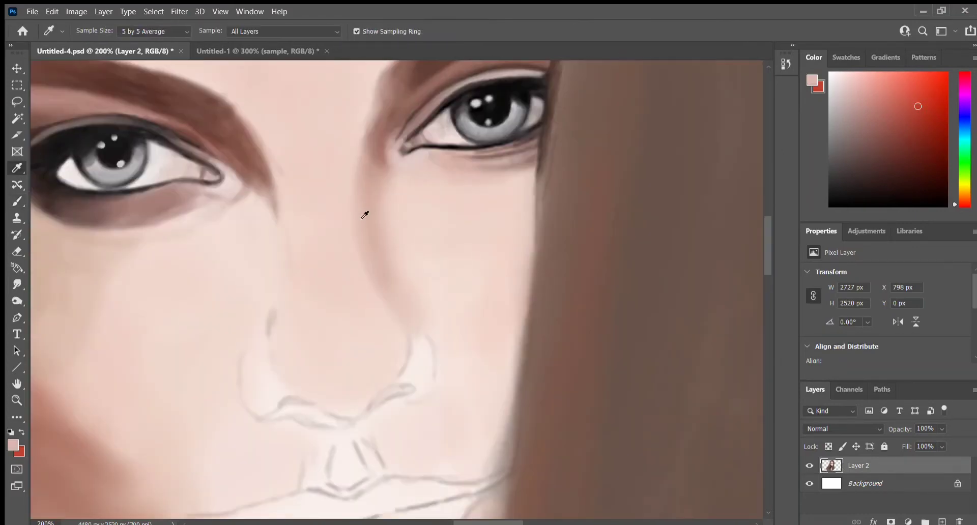
{"action": "left_click", "coordinate": [364, 211], "text": "alt"}
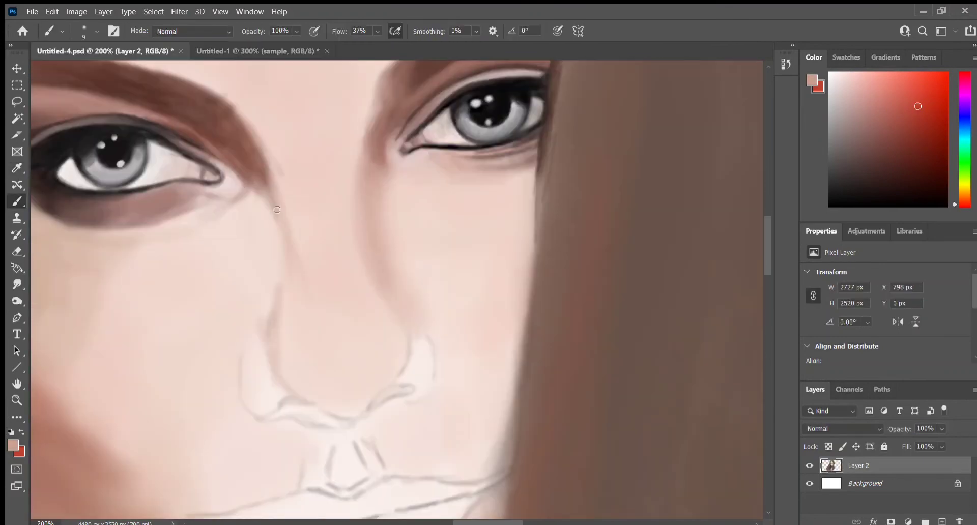
{"action": "left_click_drag", "start_coordinate": [275, 205], "coordinate": [304, 282]}
{"action": "key", "text": "shift+6"}
{"action": "key", "text": "shift+8"}
{"action": "mouse_move", "coordinate": [388, 310]}
{"action": "left_mouse_down"}
{"action": "mouse_move", "coordinate": [392, 370]}
{"action": "mouse_move", "coordinate": [353, 403]}
{"action": "mouse_move", "coordinate": [251, 363]}
{"action": "mouse_move", "coordinate": [420, 341]}
{"action": "left_mouse_up"}
Shade both sides of the nose bridge and tip with a larger brush
{"action": "key", "text": "bracketright"}
{"action": "key", "text": "bracketright"}
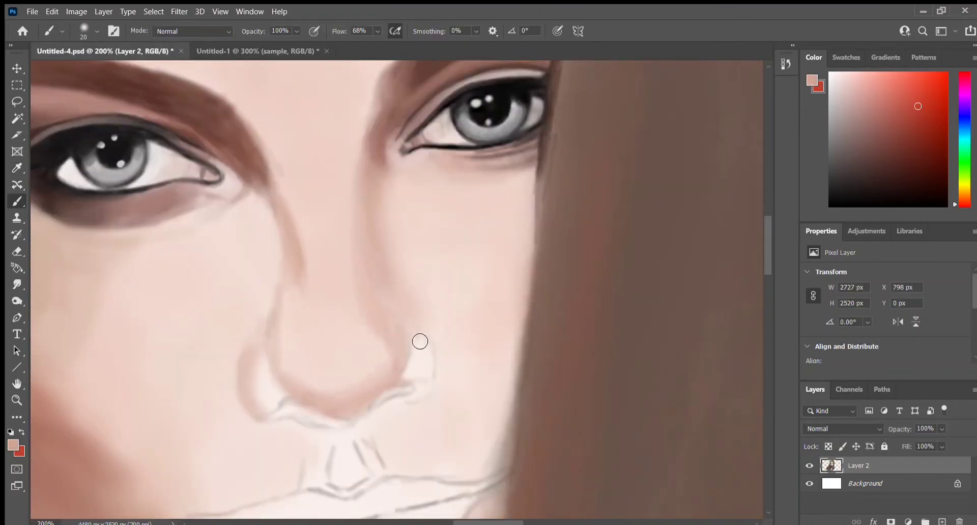
{"action": "left_click_drag", "start_coordinate": [281, 293], "coordinate": [286, 348]}
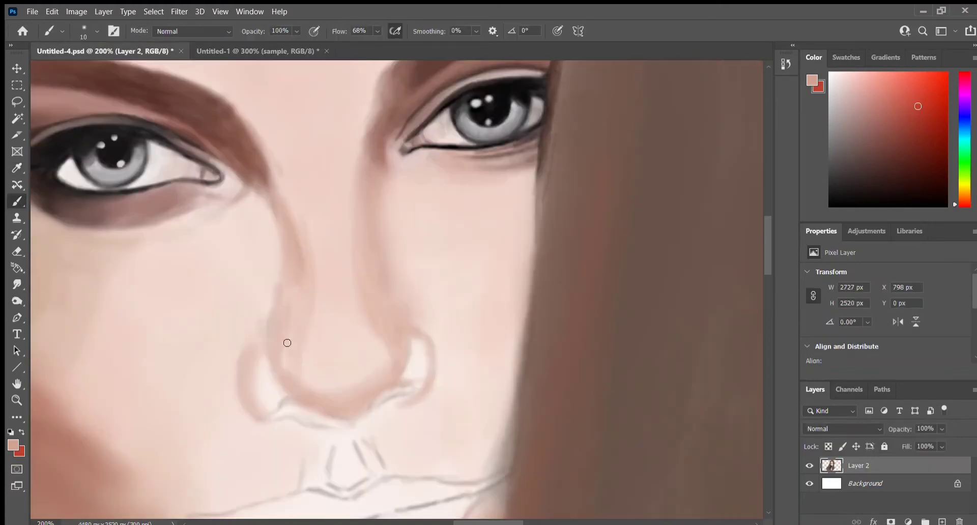
{"action": "left_click_drag", "start_coordinate": [290, 267], "coordinate": [292, 379]}
{"action": "left_click_drag", "start_coordinate": [374, 323], "coordinate": [390, 377]}
At lower flow, darken the nostril outlines and highlight them with lighter pink
{"action": "key", "text": "shift+2"}
{"action": "key", "text": "shift+2"}
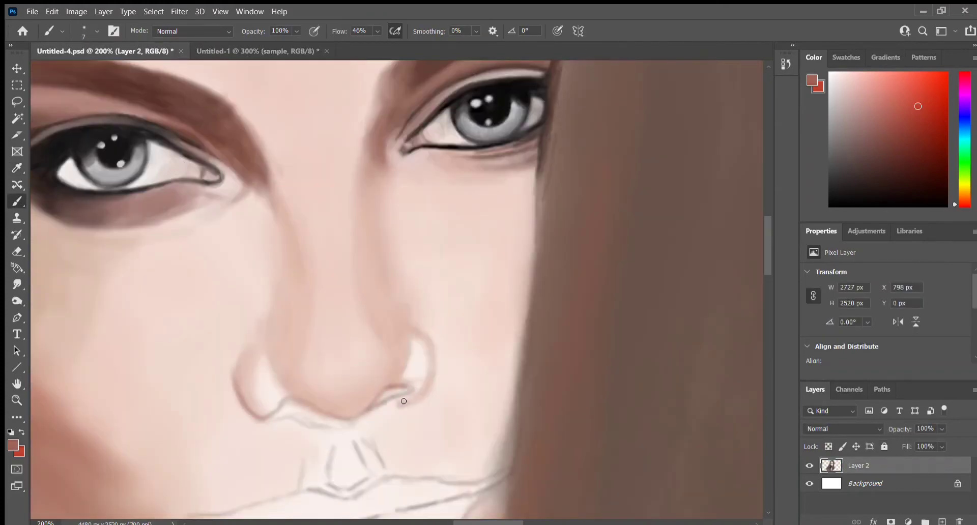
{"action": "left_click_drag", "start_coordinate": [403, 401], "coordinate": [430, 346]}
{"action": "key", "text": "bracketleft"}
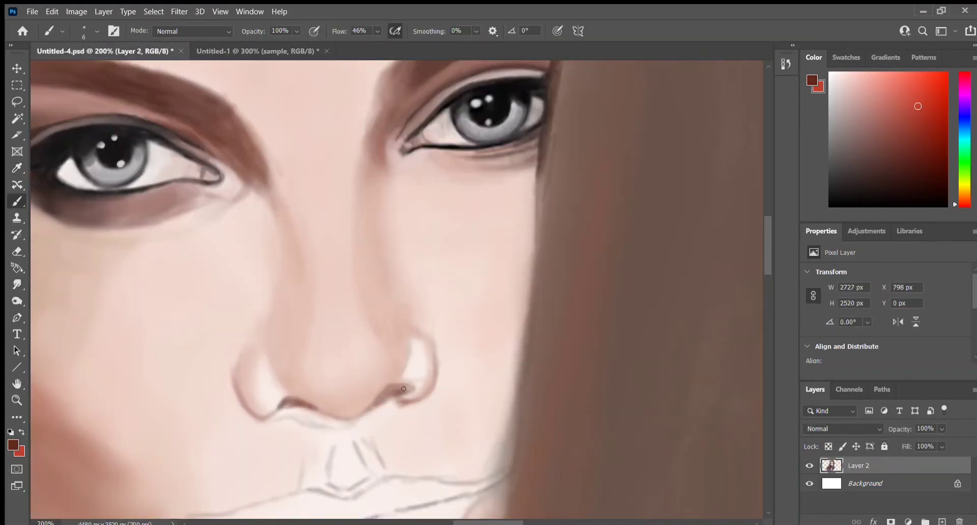
{"action": "left_click_drag", "start_coordinate": [279, 413], "coordinate": [310, 415]}
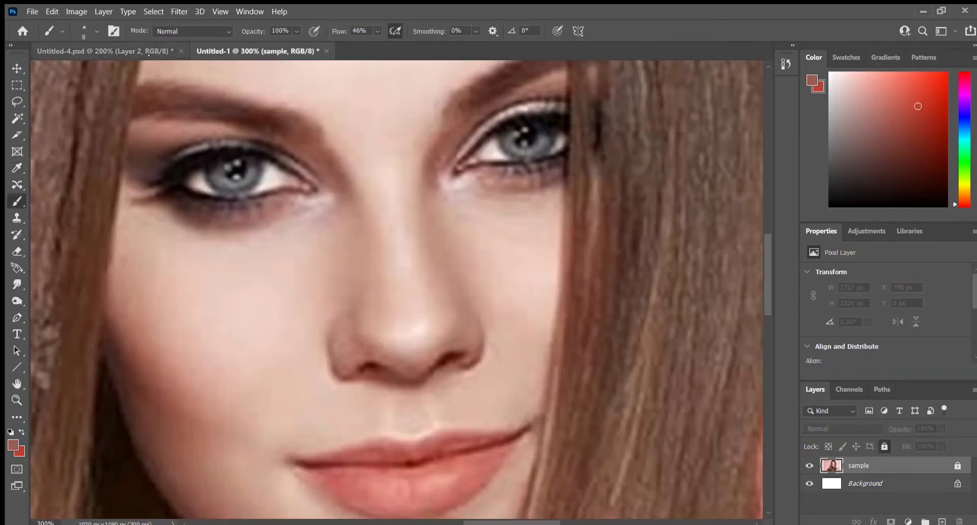
{"action": "left_click_drag", "start_coordinate": [407, 402], "coordinate": [427, 371]}
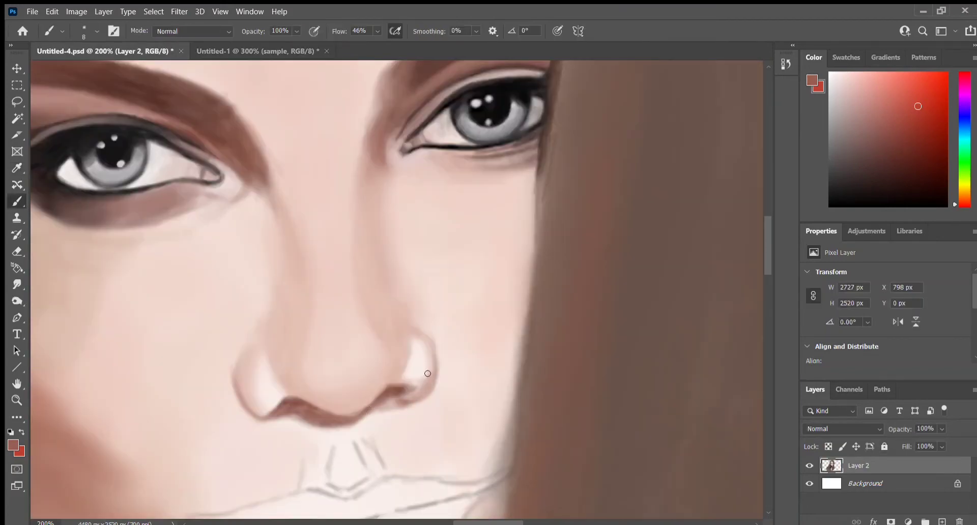
{"action": "key", "text": "bracketright"}
{"action": "mouse_move", "coordinate": [262, 407]}
{"action": "left_mouse_down"}
{"action": "mouse_move", "coordinate": [281, 397]}
{"action": "mouse_move", "coordinate": [254, 376]}
{"action": "mouse_move", "coordinate": [301, 375]}
{"action": "left_mouse_up"}
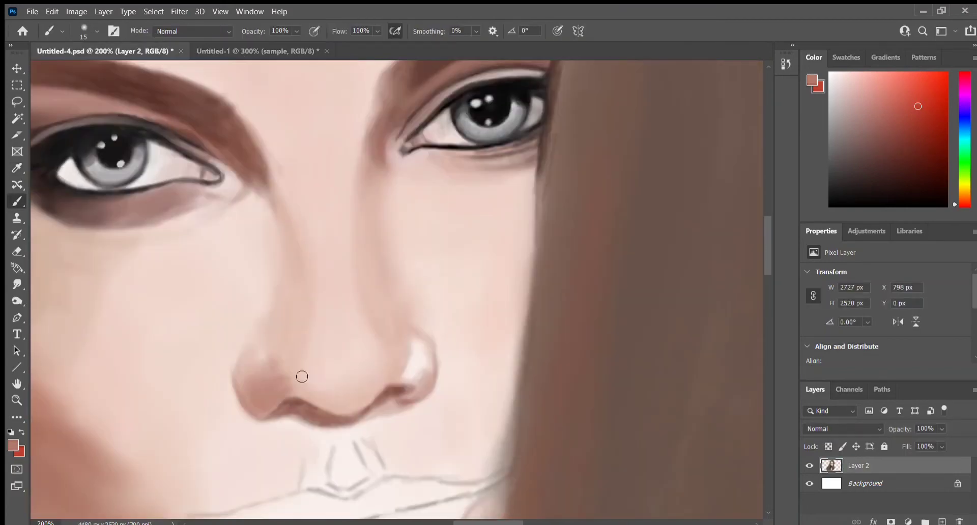
{"action": "left_click_drag", "start_coordinate": [422, 386], "coordinate": [427, 364]}
Check the reference photo, shade the nose side and nostrils, and soften the bridge
{"action": "key", "text": "ctrl+Tab"}
{"action": "key", "text": "i"}
{"action": "key", "text": "ctrl+Tab"}
{"action": "key", "text": "b"}
{"action": "left_click_drag", "start_coordinate": [407, 295], "coordinate": [410, 353]}
{"action": "left_click_drag", "start_coordinate": [417, 320], "coordinate": [356, 407]}
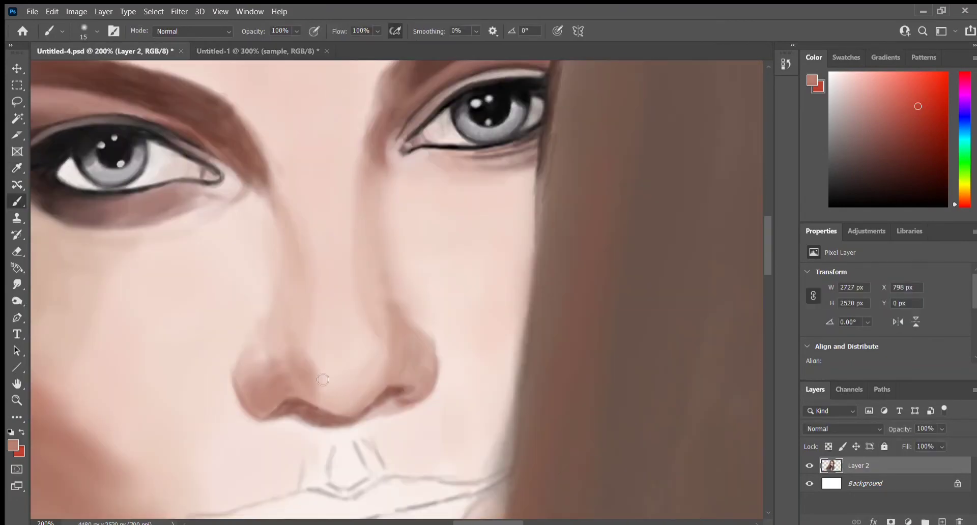
{"action": "left_click_drag", "start_coordinate": [244, 351], "coordinate": [374, 366]}
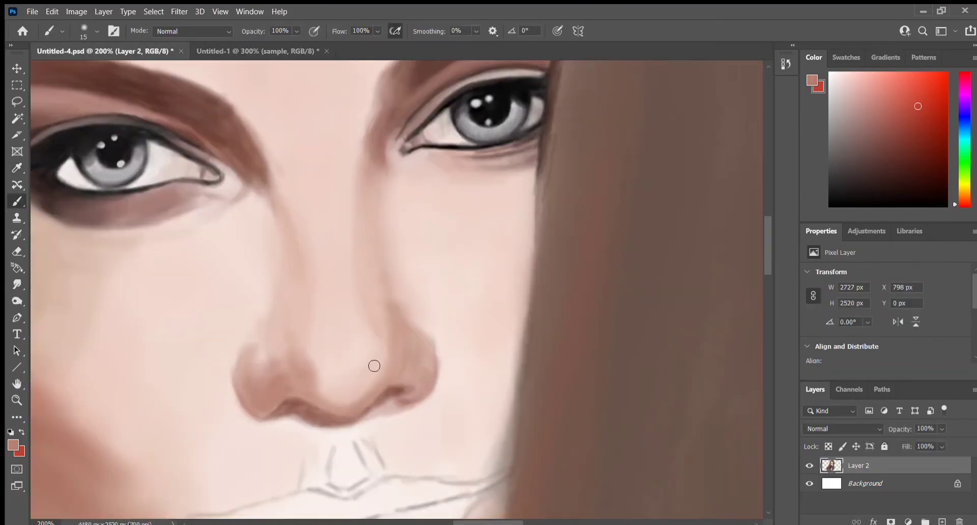
{"action": "left_click", "coordinate": [321, 347], "text": "alt"}
{"action": "mouse_move", "coordinate": [294, 356]}
{"action": "left_mouse_down"}
{"action": "mouse_move", "coordinate": [392, 292]}
{"action": "mouse_move", "coordinate": [376, 234]}
{"action": "left_mouse_up"}
Sample dark red and lighter tones from the reference and add faint nose-tip shading
{"action": "left_click", "coordinate": [235, 345], "text": "alt"}
{"action": "key", "text": "ctrl+Tab"}
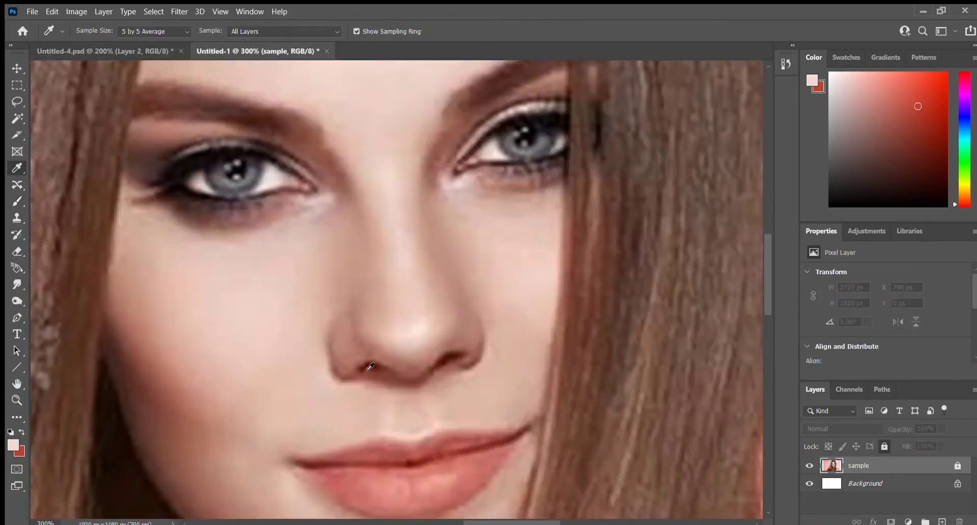
{"action": "left_click", "coordinate": [268, 413], "text": "alt"}
{"action": "key", "text": "ctrl+Tab"}
{"action": "key", "text": "bracketleft"}
{"action": "key", "text": "bracketleft"}
{"action": "key", "text": "bracketleft"}
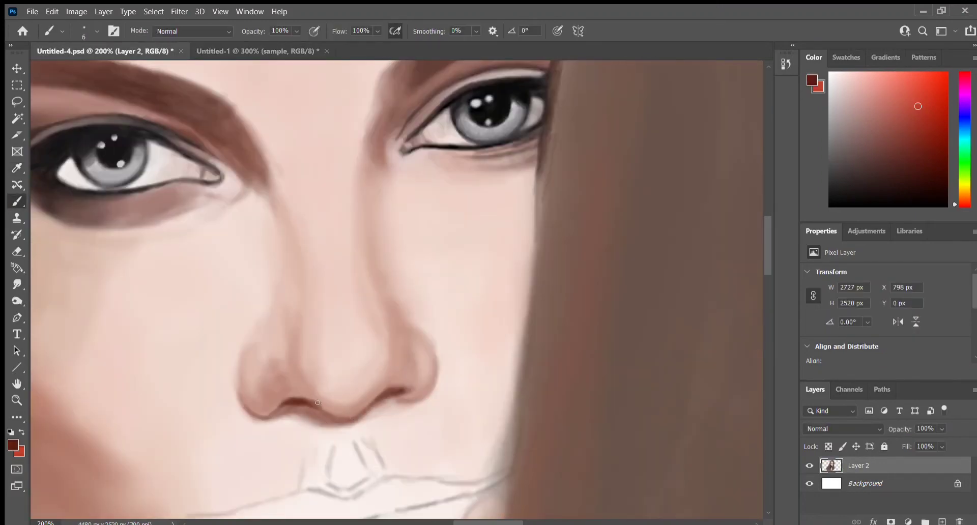
{"action": "left_click", "coordinate": [367, 401], "text": "alt"}
{"action": "key", "text": "ctrl+Tab"}
{"action": "key", "text": "ctrl+Tab"}
{"action": "key", "text": "bracketright"}
{"action": "key", "text": "bracketright"}
{"action": "key", "text": "bracketright"}
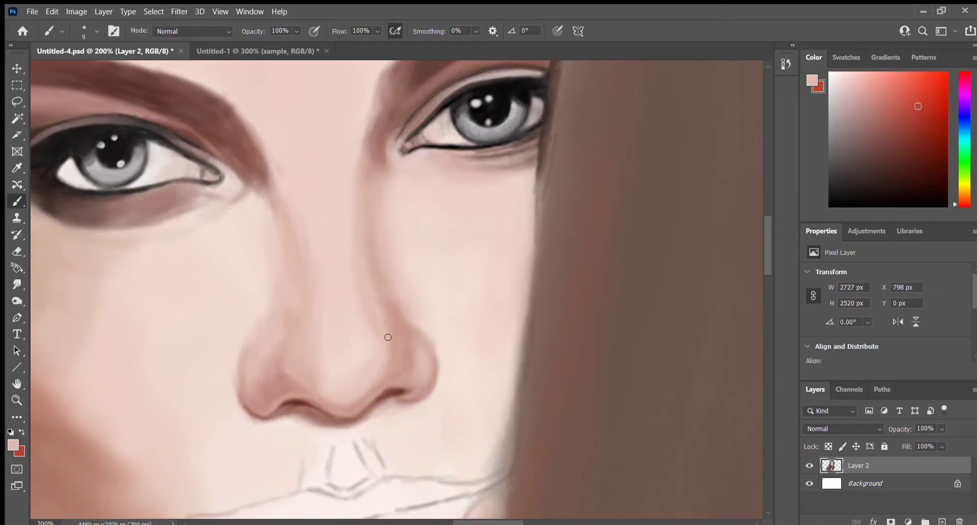
{"action": "left_click_drag", "start_coordinate": [388, 338], "coordinate": [335, 389]}
{"action": "key", "text": "bracketleft"}
{"action": "key", "text": "bracketleft"}
{"action": "key", "text": "bracketleft"}
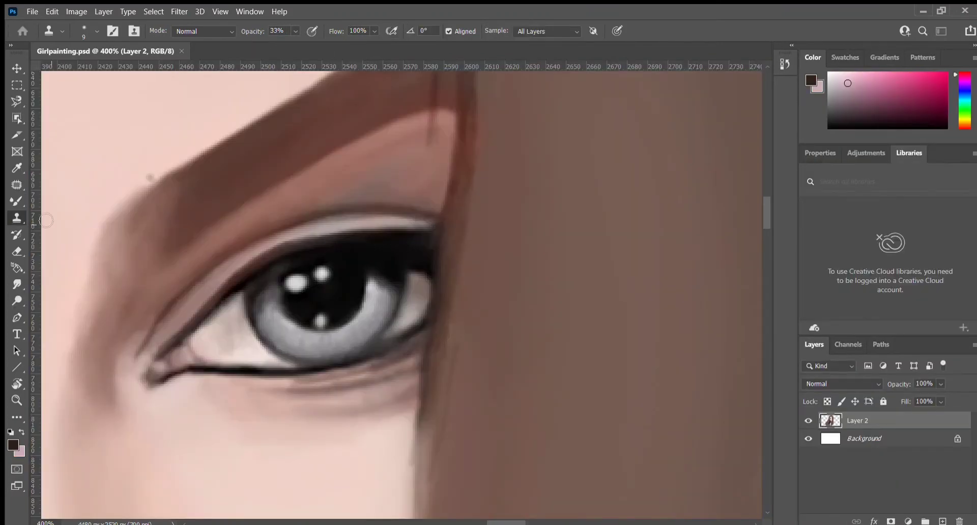
Paint individual black eyelashes on the lids, zoom out to both eyes, and smudge them softly
{"action": "key", "text": "b"}
{"action": "left_click", "coordinate": [361, 234], "text": "alt"}
{"action": "left_click_drag", "start_coordinate": [358, 216], "coordinate": [356, 234]}
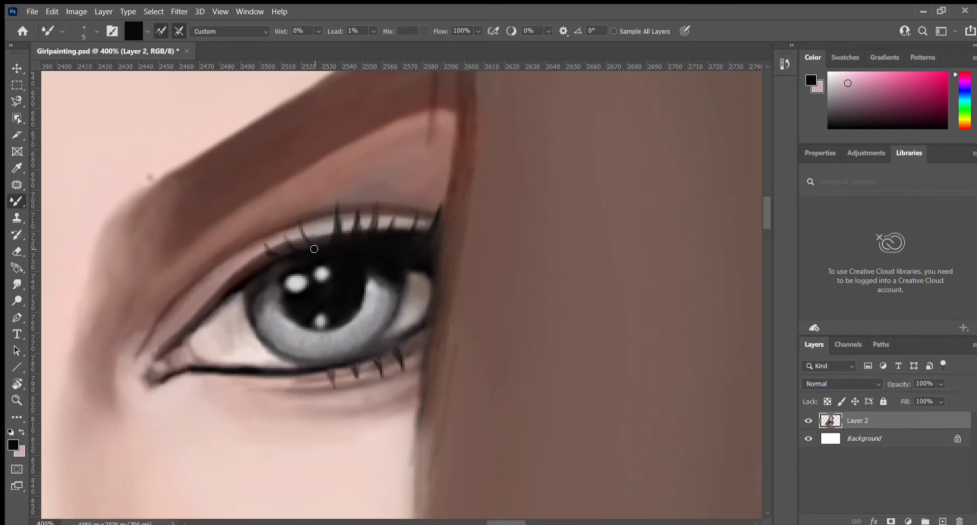
{"action": "left_click_drag", "start_coordinate": [313, 249], "coordinate": [301, 231]}
{"action": "key", "text": "ctrl+minus"}
{"action": "key", "text": "ctrl+minus"}
{"action": "scroll", "coordinate": [223, 337], "scroll_direction": "left", "scroll_amount": 5}
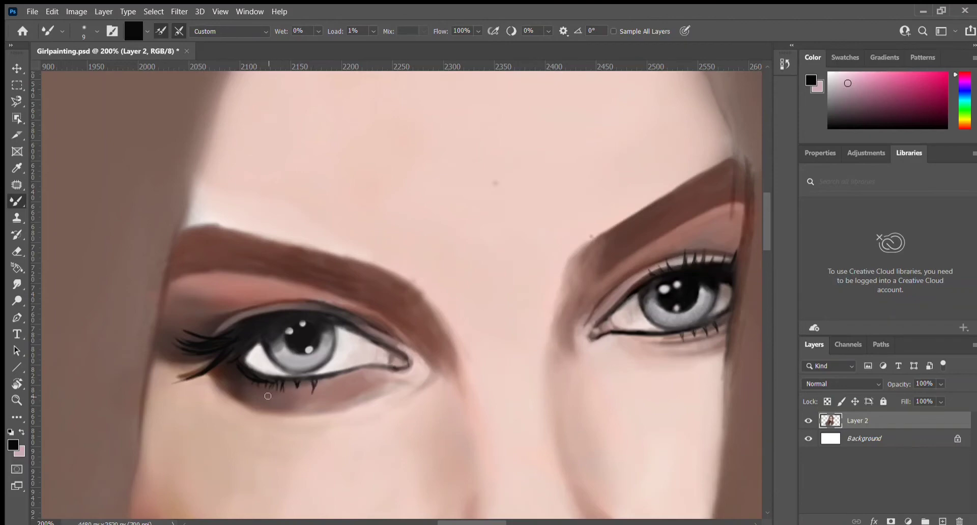
{"action": "key", "text": "r"}
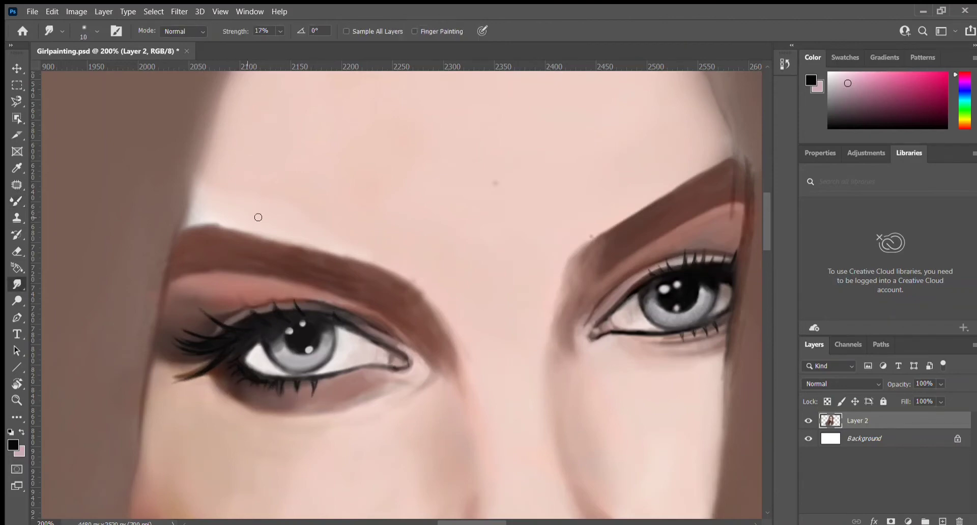
{"action": "scroll", "coordinate": [280, 384], "scroll_direction": "right", "scroll_amount": 3}
Stroke sampled darker brown along the top of the left and right eyebrows
{"action": "key", "text": "b"}
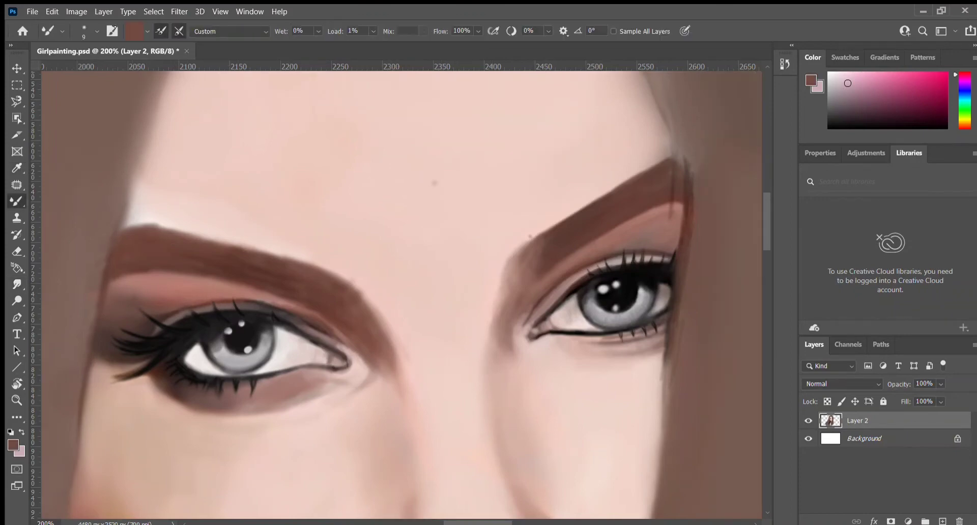
{"action": "left_click", "coordinate": [216, 274], "text": "alt"}
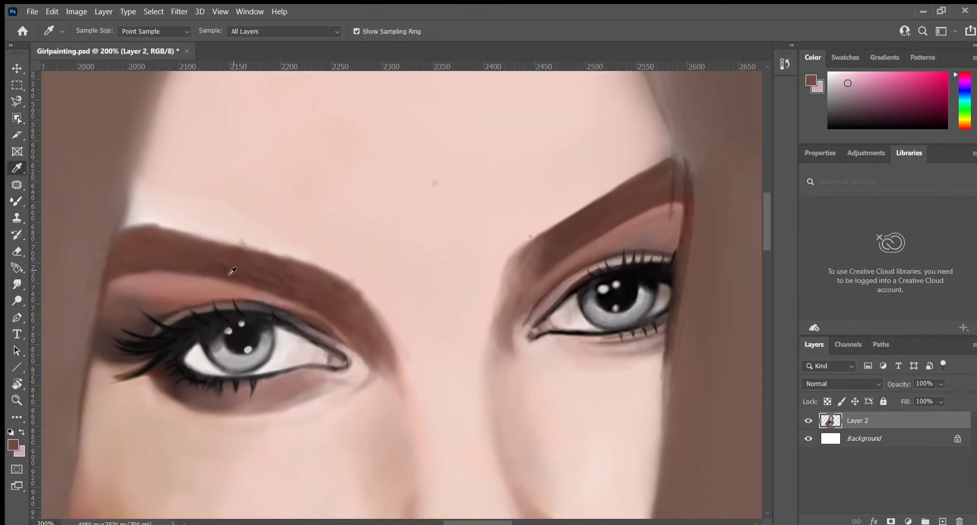
{"action": "left_click_drag", "start_coordinate": [184, 252], "coordinate": [234, 257]}
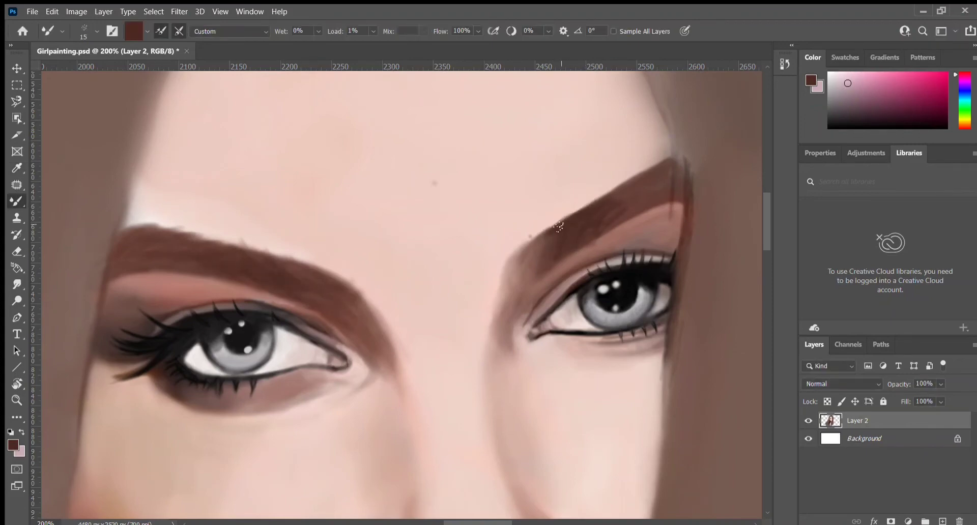
{"action": "left_click_drag", "start_coordinate": [559, 226], "coordinate": [620, 191]}
{"action": "left_click", "coordinate": [542, 230], "text": "alt"}
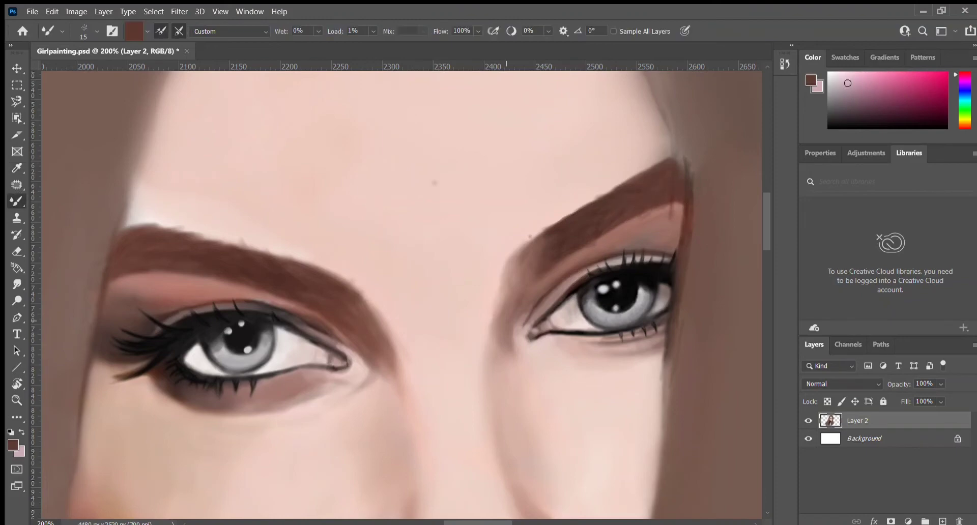
{"action": "key", "text": "ctrl+minus"}
{"action": "scroll", "coordinate": [318, 348], "scroll_direction": "left", "scroll_amount": 5}
{"action": "left_click", "coordinate": [318, 348], "text": "alt"}
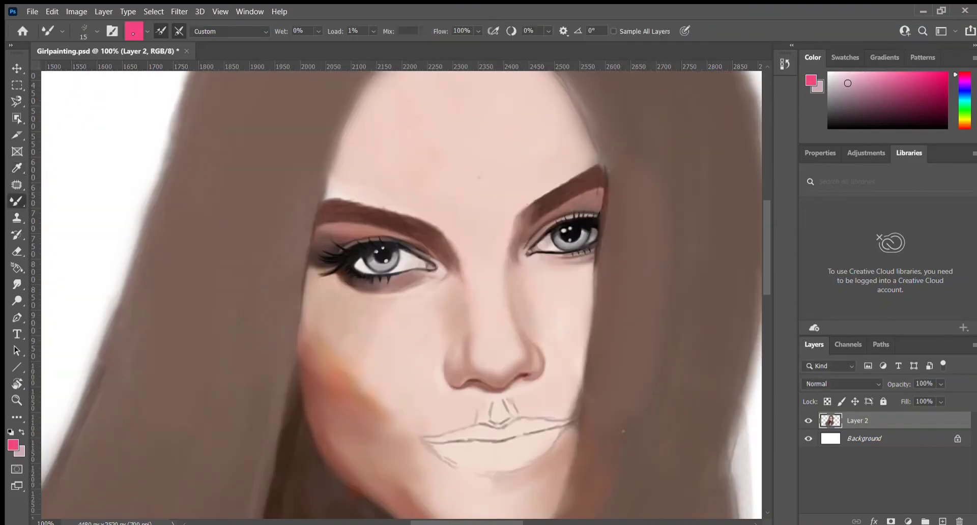
Undo the stray pink stroke, then paint full-flow brown shadows on the left cheek, jawline and under the chin
{"action": "key", "text": "ctrl+z"}
{"action": "key", "text": "alt"}
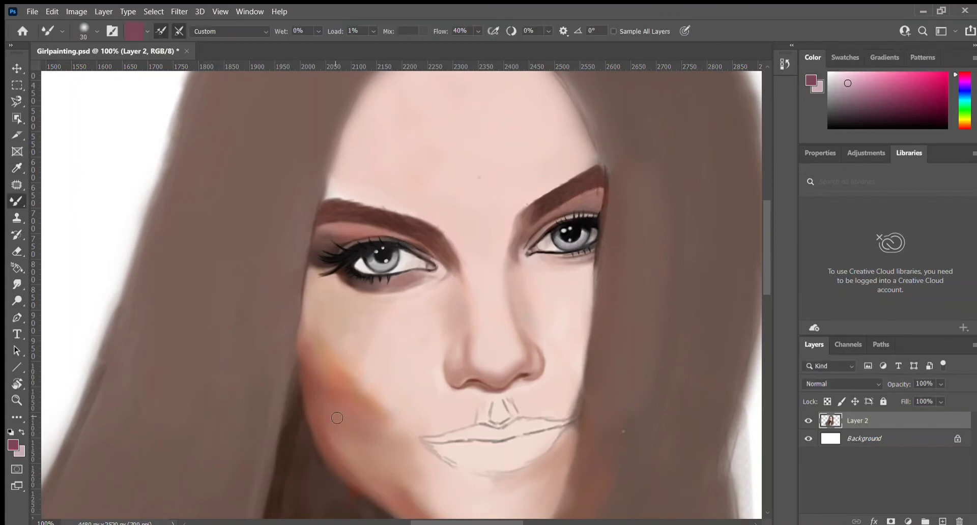
{"action": "left_click", "coordinate": [672, 156], "text": "alt"}
{"action": "key", "text": "shift+0"}
{"action": "mouse_move", "coordinate": [316, 353]}
{"action": "left_mouse_down"}
{"action": "mouse_move", "coordinate": [318, 421]}
{"action": "mouse_move", "coordinate": [305, 355]}
{"action": "left_mouse_up"}
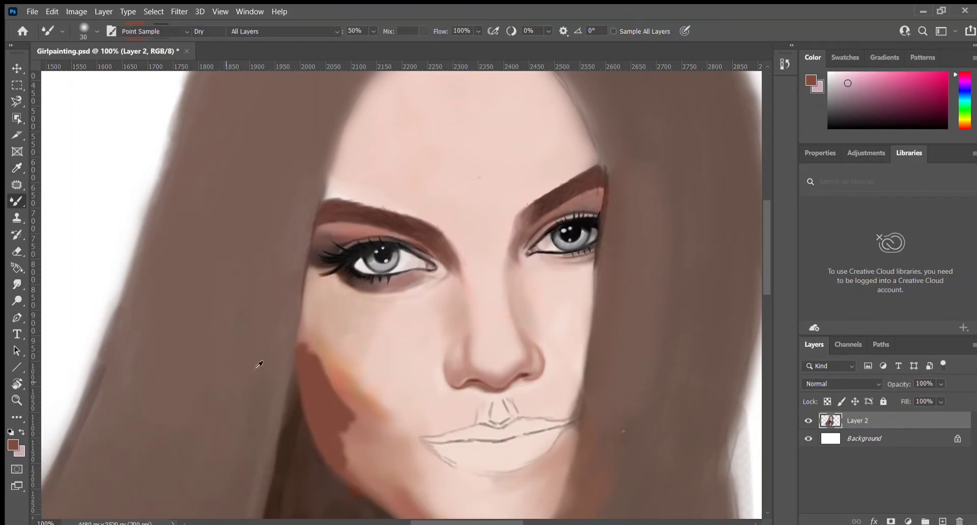
{"action": "left_click_drag", "start_coordinate": [331, 422], "coordinate": [381, 488]}
{"action": "scroll", "coordinate": [399, 383], "scroll_direction": "down", "scroll_amount": 3}
{"action": "left_click_drag", "start_coordinate": [398, 383], "coordinate": [346, 320]}
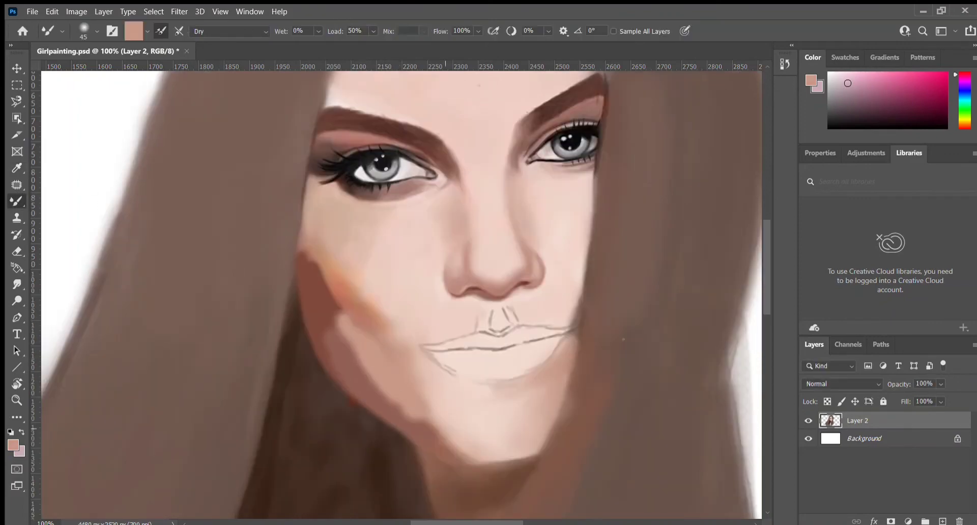
{"action": "left_click_drag", "start_coordinate": [469, 453], "coordinate": [490, 459]}
{"action": "key", "text": "s"}
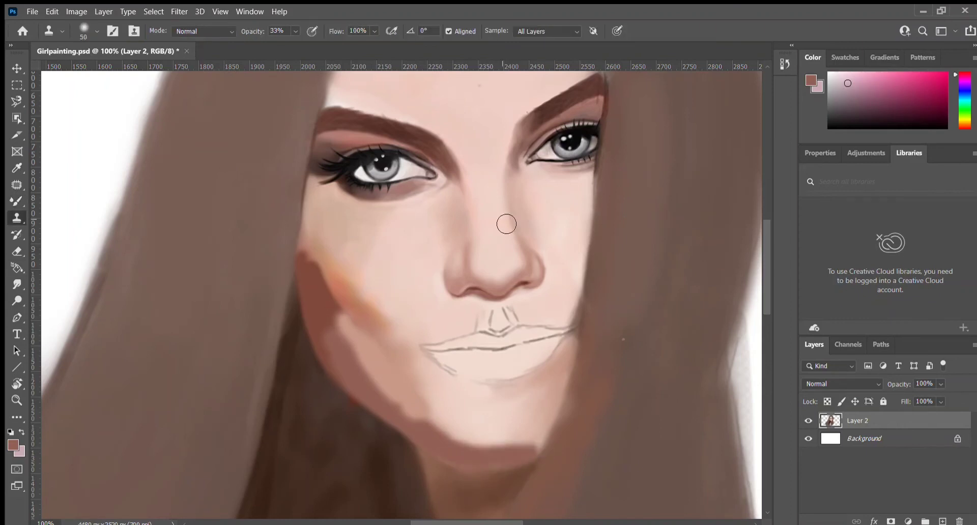
Smudge the cheek, jaw and chin colours into smooth blends beside the mouth
{"action": "key", "text": "r"}
{"action": "left_click_drag", "start_coordinate": [330, 321], "coordinate": [387, 407]}
{"action": "mouse_move", "coordinate": [322, 254]}
{"action": "left_mouse_down"}
{"action": "mouse_move", "coordinate": [390, 349]}
{"action": "mouse_move", "coordinate": [305, 260]}
{"action": "mouse_move", "coordinate": [442, 433]}
{"action": "mouse_move", "coordinate": [395, 338]}
{"action": "mouse_move", "coordinate": [450, 440]}
{"action": "left_mouse_up"}
{"action": "mouse_move", "coordinate": [518, 434]}
{"action": "left_mouse_down"}
{"action": "mouse_move", "coordinate": [501, 453]}
{"action": "mouse_move", "coordinate": [379, 419]}
{"action": "mouse_move", "coordinate": [441, 446]}
{"action": "left_mouse_up"}
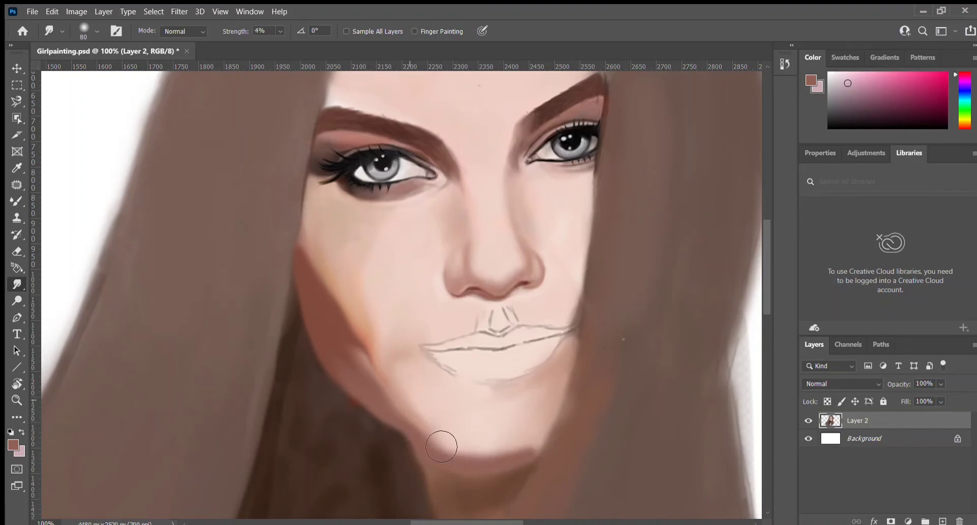
Add lighter skin tone to the left cheek near the mouth and smudge it in
{"action": "key", "text": "b"}
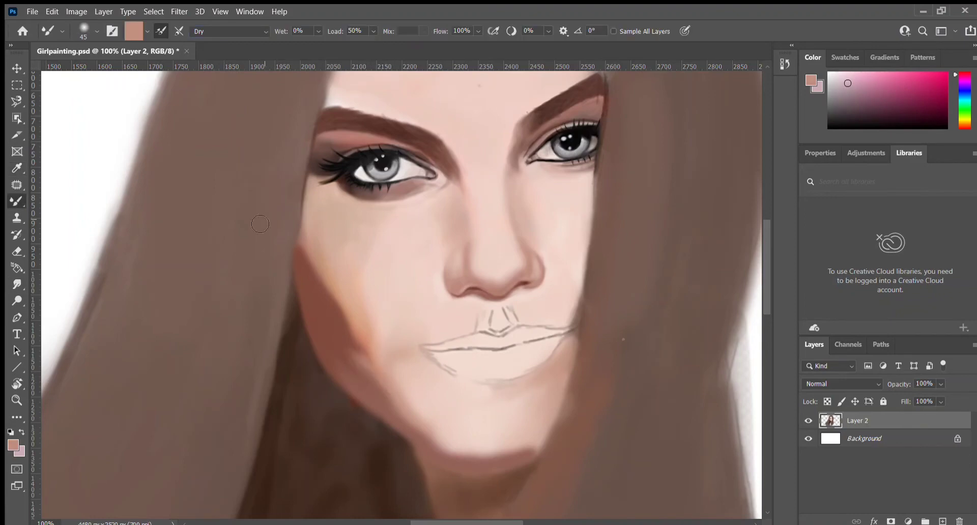
{"action": "left_click_drag", "start_coordinate": [394, 396], "coordinate": [383, 386]}
{"action": "left_click_drag", "start_coordinate": [336, 317], "coordinate": [375, 388]}
{"action": "key", "text": "r"}
{"action": "mouse_move", "coordinate": [340, 344]}
{"action": "left_mouse_down"}
{"action": "mouse_move", "coordinate": [321, 315]}
{"action": "mouse_move", "coordinate": [386, 407]}
{"action": "left_mouse_up"}
{"action": "left_click_drag", "start_coordinate": [336, 315], "coordinate": [446, 407]}
With a wetter, smaller brush, blend reddish-brown shading over the lines above the upper lip
{"action": "key", "text": "ctrl+plus"}
{"action": "key", "text": "b"}
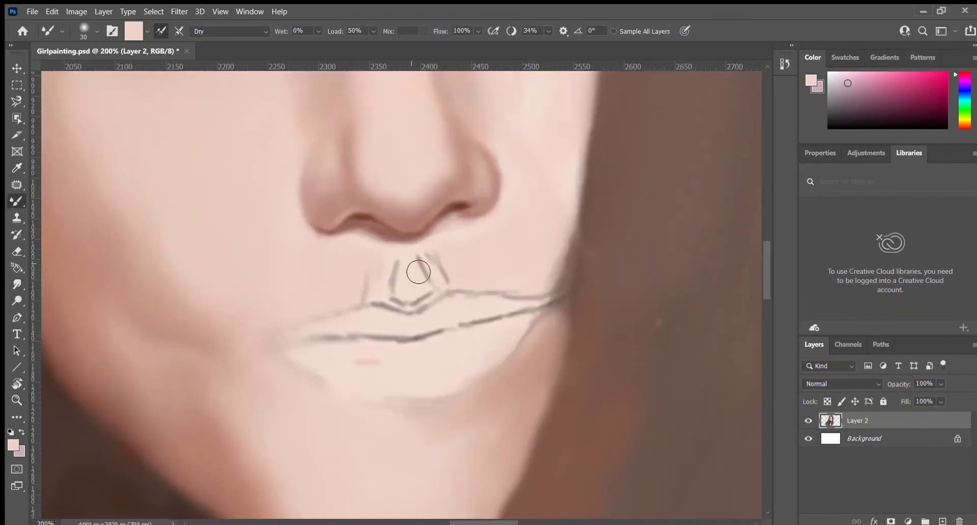
{"action": "key", "text": "Down"}
{"action": "key", "text": "Down"}
{"action": "key", "text": "Down"}
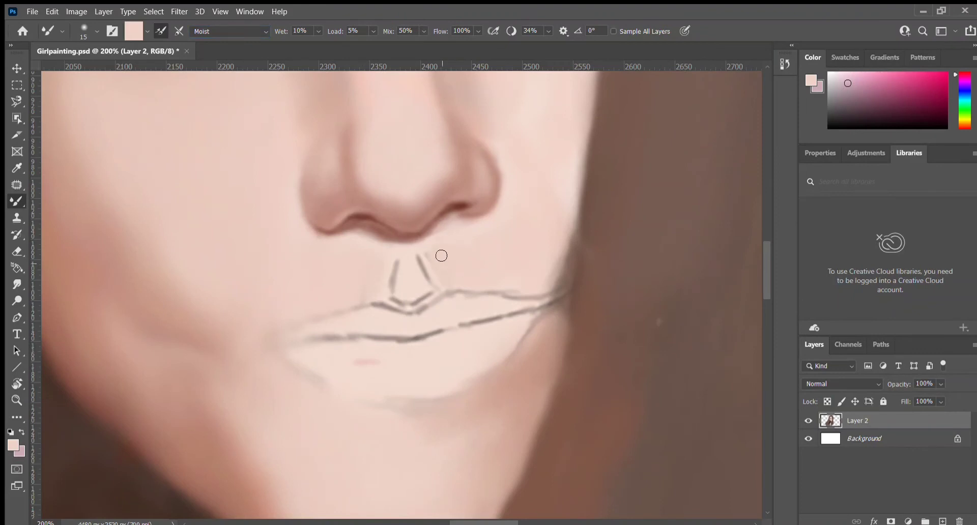
{"action": "left_click", "coordinate": [407, 236], "text": "alt"}
{"action": "key", "text": "bracketleft"}
{"action": "key", "text": "bracketleft"}
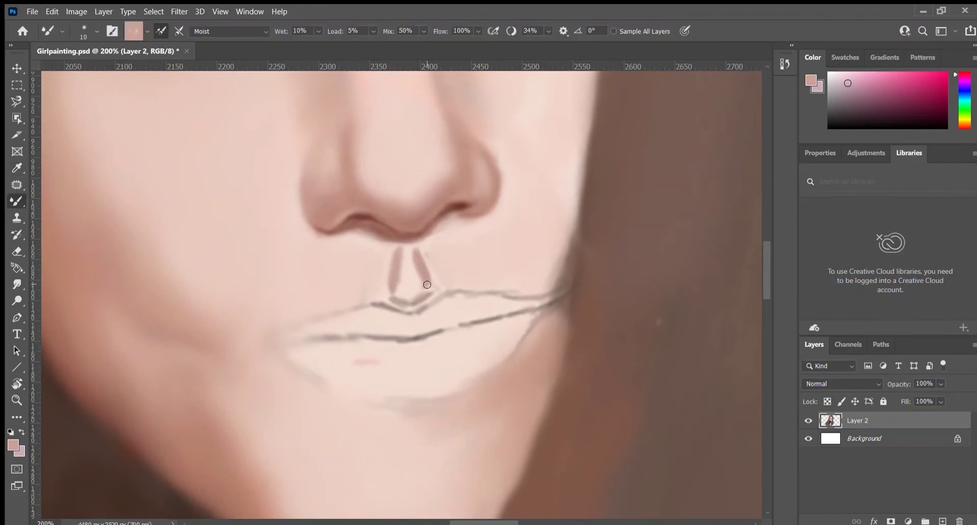
{"action": "mouse_move", "coordinate": [397, 282]}
{"action": "left_mouse_down"}
{"action": "mouse_move", "coordinate": [427, 305]}
{"action": "mouse_move", "coordinate": [412, 246]}
{"action": "left_mouse_up"}
{"action": "key", "text": "bracketleft"}
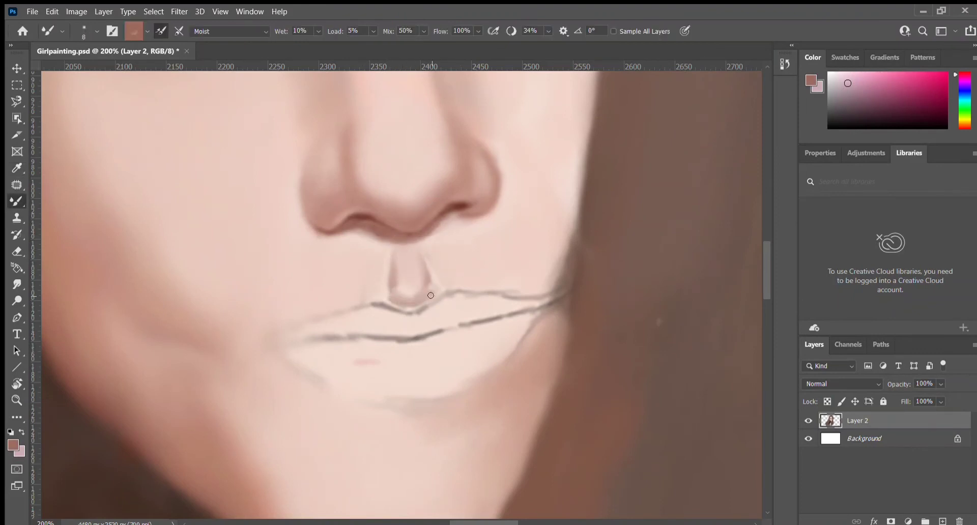
Soften the groove's right edge with light pink and paint a pink stroke across the lower lip
{"action": "left_click", "coordinate": [430, 295], "text": "alt"}
{"action": "left_click_drag", "start_coordinate": [430, 295], "coordinate": [398, 295]}
{"action": "left_click", "coordinate": [418, 323], "text": "alt"}
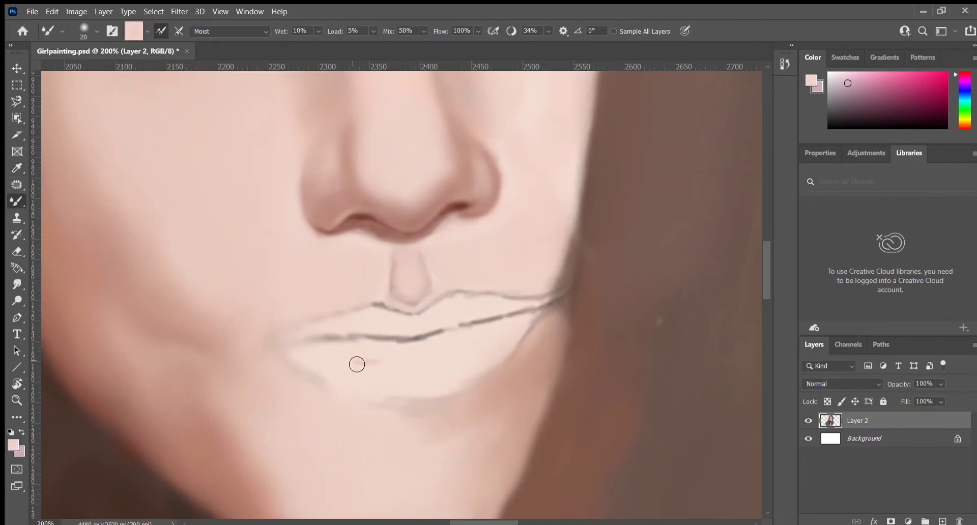
{"action": "left_click", "coordinate": [373, 361], "text": "alt"}
{"action": "left_click_drag", "start_coordinate": [401, 359], "coordinate": [353, 351]}
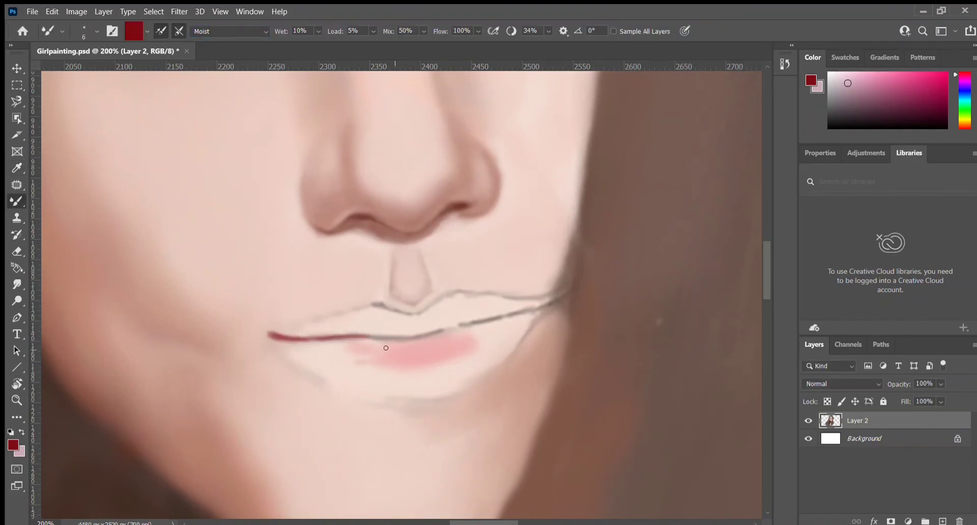
Extend the dark red lip line rightward and fill both lips with light pink
{"action": "mouse_move", "coordinate": [358, 337]}
{"action": "left_mouse_down"}
{"action": "mouse_move", "coordinate": [506, 320]}
{"action": "mouse_move", "coordinate": [557, 294]}
{"action": "left_mouse_up"}
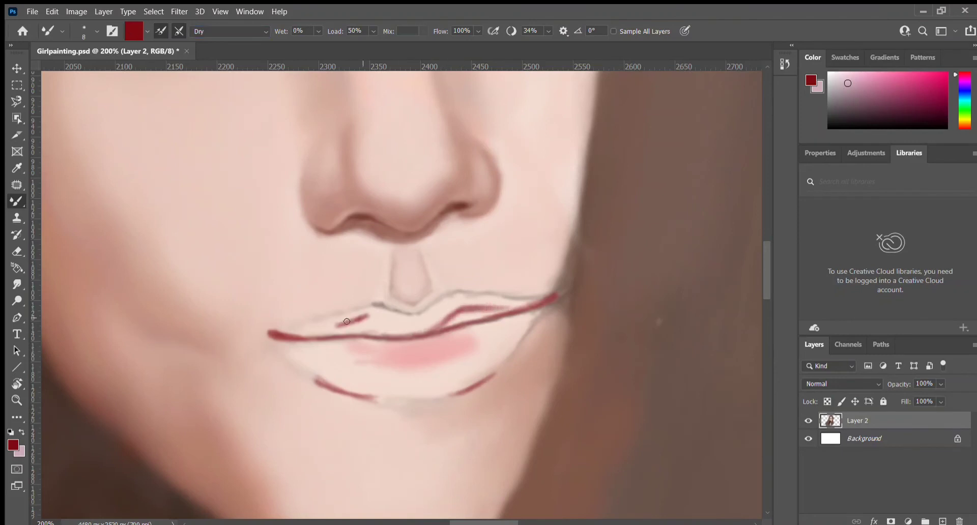
{"action": "left_click_drag", "start_coordinate": [325, 320], "coordinate": [366, 331]}
{"action": "left_click", "coordinate": [366, 346], "text": "alt"}
{"action": "left_click_drag", "start_coordinate": [288, 331], "coordinate": [427, 320]}
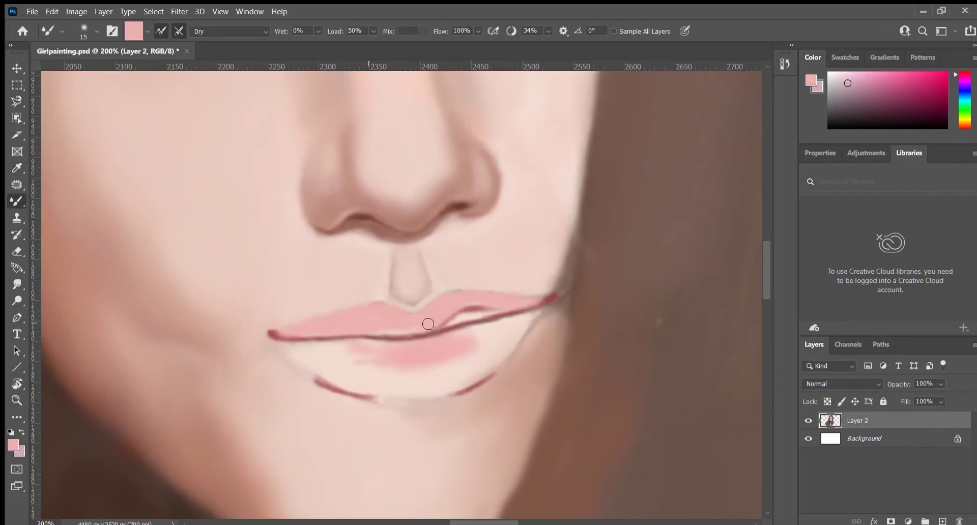
{"action": "mouse_move", "coordinate": [366, 351]}
{"action": "left_mouse_down"}
{"action": "mouse_move", "coordinate": [399, 375]}
{"action": "mouse_move", "coordinate": [493, 342]}
{"action": "mouse_move", "coordinate": [346, 376]}
{"action": "left_mouse_up"}
Paint sampled darker red along the lower lip's edges and blend lighter highlights in
{"action": "key", "text": "alt"}
{"action": "left_click", "coordinate": [549, 298], "text": "alt"}
{"action": "mouse_move", "coordinate": [539, 311]}
{"action": "left_mouse_down"}
{"action": "mouse_move", "coordinate": [495, 332]}
{"action": "mouse_move", "coordinate": [483, 376]}
{"action": "left_mouse_up"}
{"action": "mouse_move", "coordinate": [277, 342]}
{"action": "left_mouse_down"}
{"action": "mouse_move", "coordinate": [361, 396]}
{"action": "mouse_move", "coordinate": [429, 411]}
{"action": "mouse_move", "coordinate": [410, 390]}
{"action": "mouse_move", "coordinate": [326, 346]}
{"action": "mouse_move", "coordinate": [349, 353]}
{"action": "mouse_move", "coordinate": [449, 335]}
{"action": "mouse_move", "coordinate": [406, 392]}
{"action": "mouse_move", "coordinate": [478, 349]}
{"action": "left_mouse_up"}
{"action": "key", "text": "bracketleft"}
{"action": "key", "text": "bracketleft"}
{"action": "key", "text": "bracketright"}
{"action": "mouse_move", "coordinate": [305, 321]}
{"action": "left_mouse_down"}
{"action": "mouse_move", "coordinate": [379, 303]}
{"action": "mouse_move", "coordinate": [443, 303]}
{"action": "mouse_move", "coordinate": [375, 323]}
{"action": "mouse_move", "coordinate": [447, 320]}
{"action": "left_mouse_up"}
Draw a thin dark line between the lips with a small brush
{"action": "left_click", "coordinate": [552, 297], "text": "alt"}
{"action": "key", "text": "bracketleft"}
{"action": "key", "text": "bracketleft"}
{"action": "key", "text": "bracketleft"}
{"action": "mouse_move", "coordinate": [278, 333]}
{"action": "left_mouse_down"}
{"action": "mouse_move", "coordinate": [518, 309]}
{"action": "mouse_move", "coordinate": [349, 338]}
{"action": "left_mouse_up"}
{"action": "left_click", "coordinate": [411, 332], "text": "alt"}
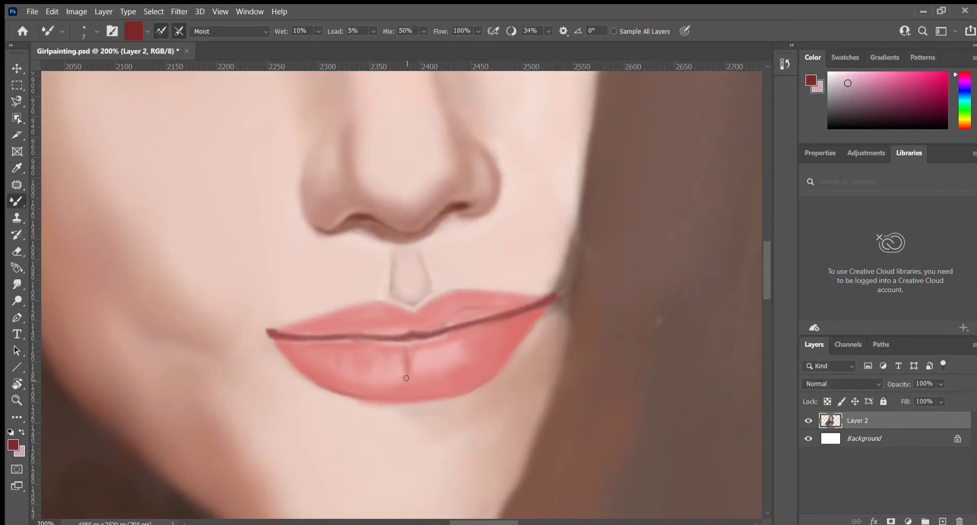
Blend the lips with the Smudge tool, zooming in and out to check them
{"action": "key", "text": "r"}
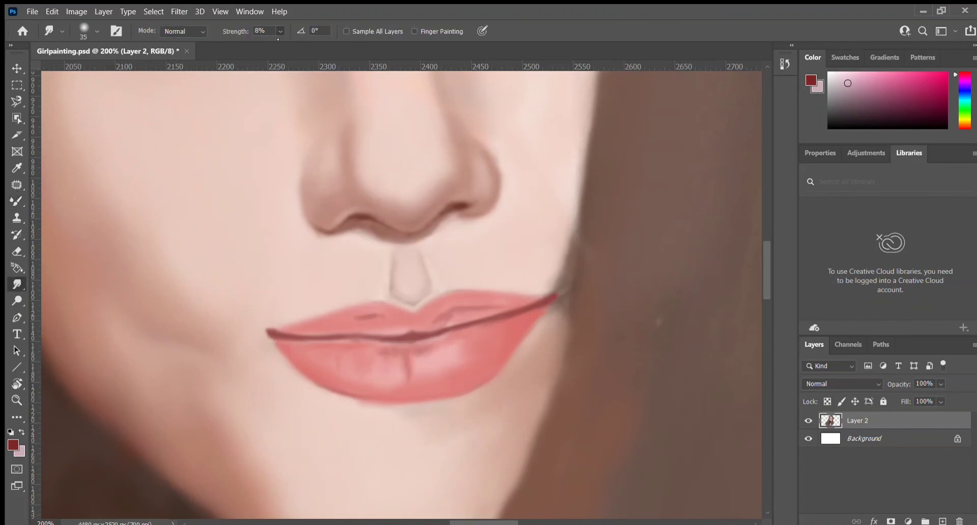
{"action": "key", "text": "ctrl+plus"}
{"action": "key", "text": "b"}
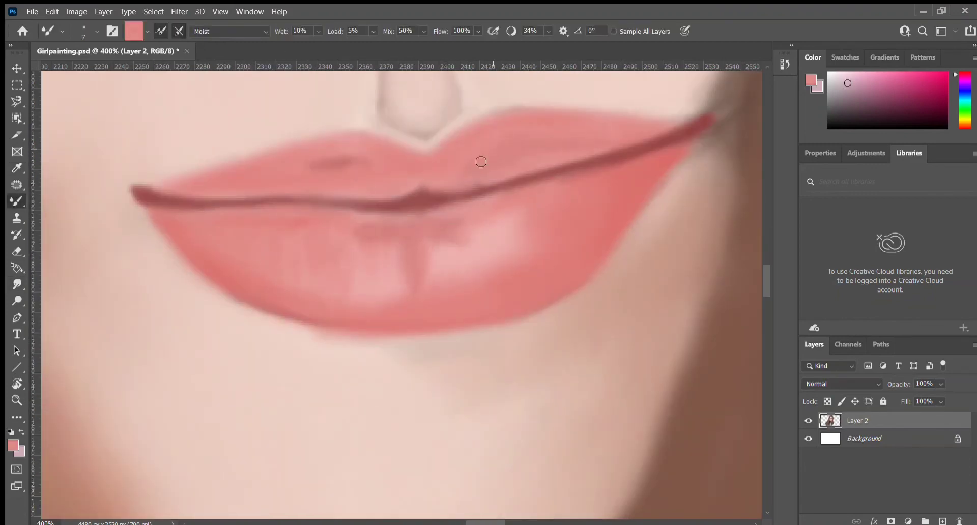
{"action": "key", "text": "ctrl+minus"}
{"action": "key", "text": "i"}
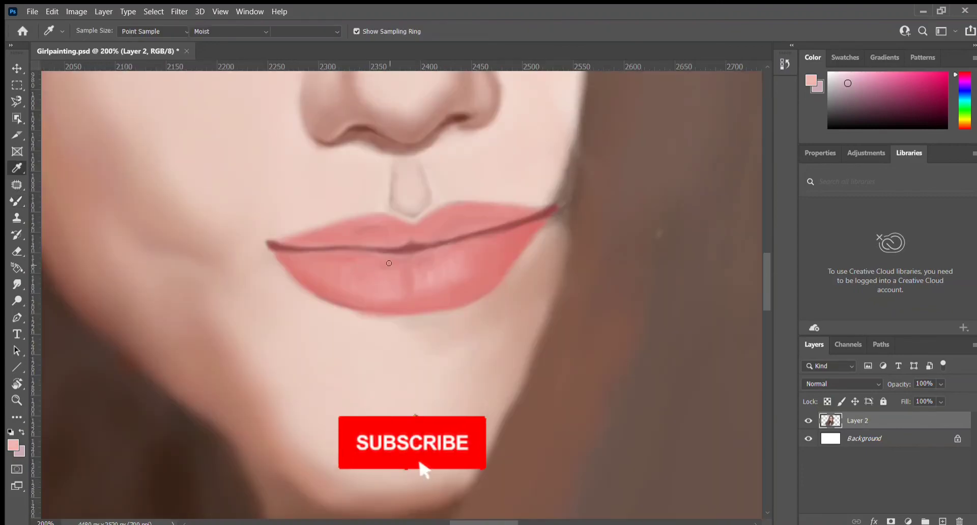
{"action": "key", "text": "b"}
{"action": "key", "text": "r"}
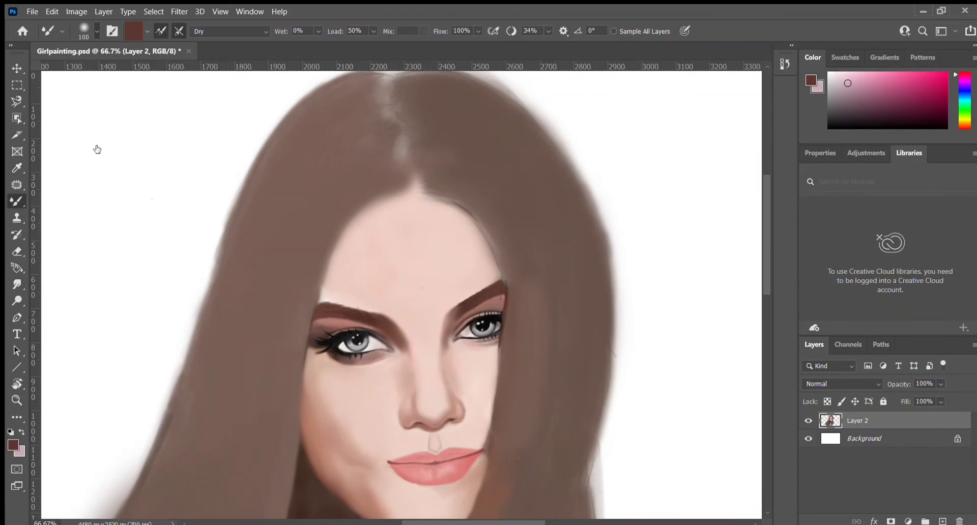
Paint long dark brown strands down the upper left side of the hair
{"action": "mouse_move", "coordinate": [351, 127]}
{"action": "left_mouse_down"}
{"action": "mouse_move", "coordinate": [305, 185]}
{"action": "mouse_move", "coordinate": [338, 212]}
{"action": "left_mouse_up"}
{"action": "left_click_drag", "start_coordinate": [366, 82], "coordinate": [356, 148]}
{"action": "mouse_move", "coordinate": [331, 101]}
{"action": "left_mouse_down"}
{"action": "mouse_move", "coordinate": [289, 293]}
{"action": "mouse_move", "coordinate": [239, 407]}
{"action": "left_mouse_up"}
{"action": "left_click_drag", "start_coordinate": [224, 254], "coordinate": [196, 425]}
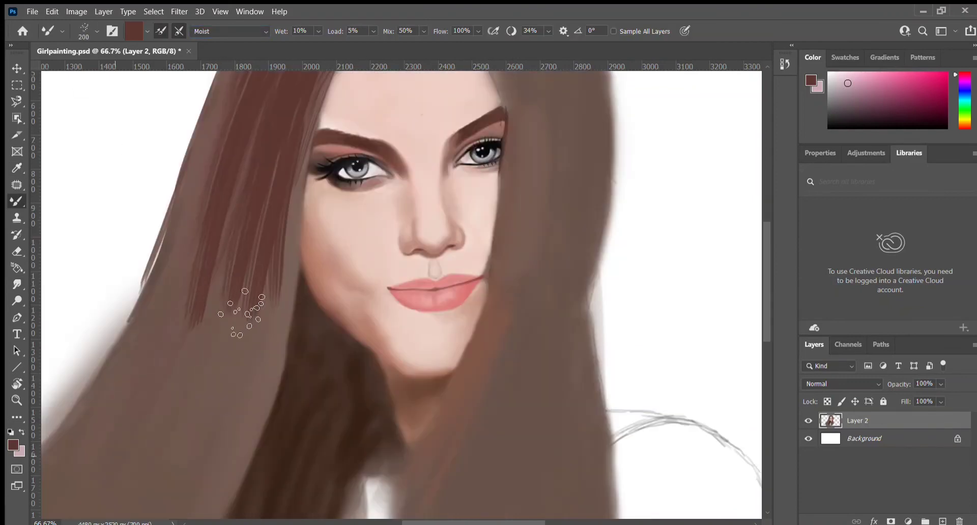
{"action": "left_click_drag", "start_coordinate": [245, 313], "coordinate": [145, 346]}
{"action": "left_click_drag", "start_coordinate": [287, 176], "coordinate": [127, 509]}
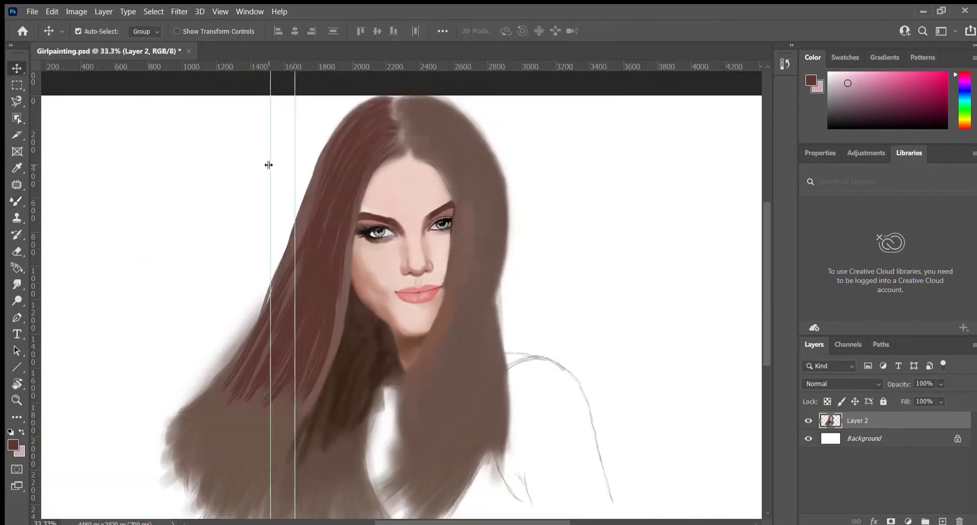
Add tapered dark reddish-brown strands across the lower-left hair
{"action": "key", "text": "b"}
{"action": "left_click_drag", "start_coordinate": [320, 175], "coordinate": [278, 282]}
{"action": "left_click_drag", "start_coordinate": [301, 239], "coordinate": [244, 504]}
{"action": "left_click_drag", "start_coordinate": [280, 356], "coordinate": [206, 470]}
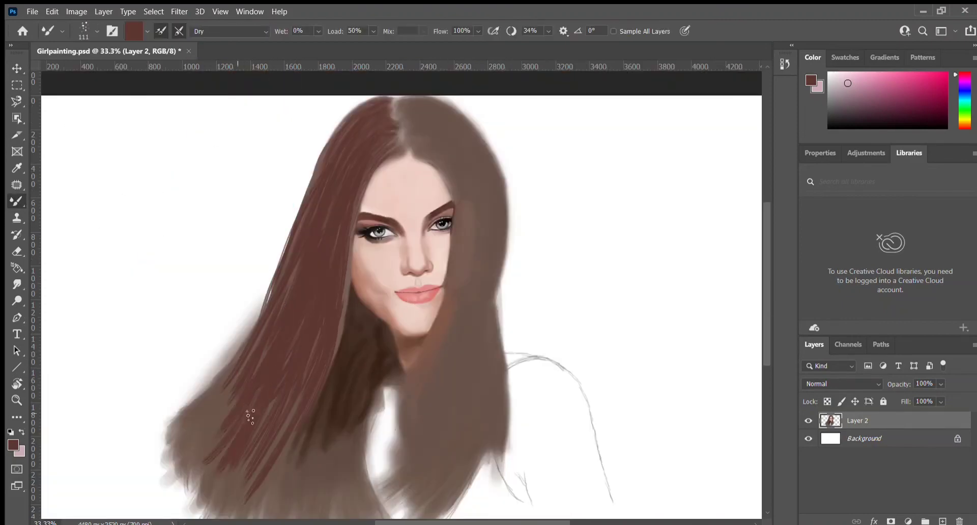
{"action": "left_click_drag", "start_coordinate": [244, 351], "coordinate": [156, 466]}
{"action": "left_click_drag", "start_coordinate": [297, 443], "coordinate": [239, 516]}
{"action": "left_click_drag", "start_coordinate": [211, 415], "coordinate": [158, 491]}
{"action": "left_click_drag", "start_coordinate": [201, 435], "coordinate": [133, 515]}
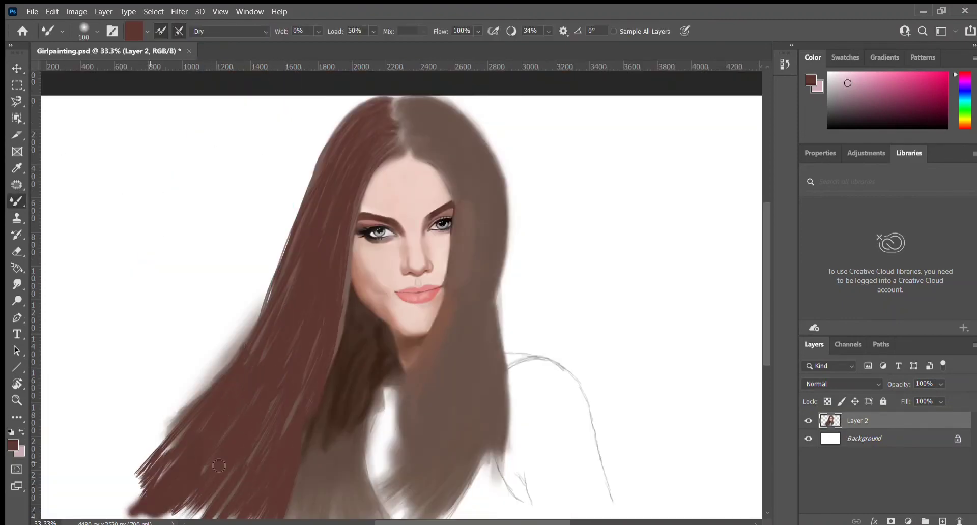
{"action": "left_click_drag", "start_coordinate": [153, 306], "coordinate": [187, 306]}
{"action": "left_click_drag", "start_coordinate": [239, 391], "coordinate": [143, 505]}
{"action": "left_click_drag", "start_coordinate": [308, 279], "coordinate": [196, 432]}
{"action": "left_click_drag", "start_coordinate": [333, 228], "coordinate": [288, 312]}
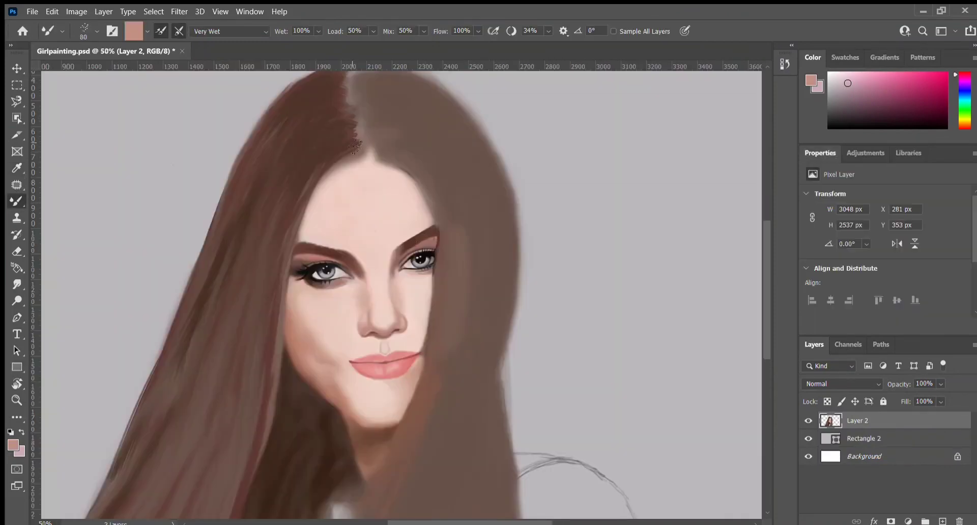
Paint lighter diagonal strands streaking down the left side of the hair
{"action": "left_click_drag", "start_coordinate": [264, 175], "coordinate": [142, 493]}
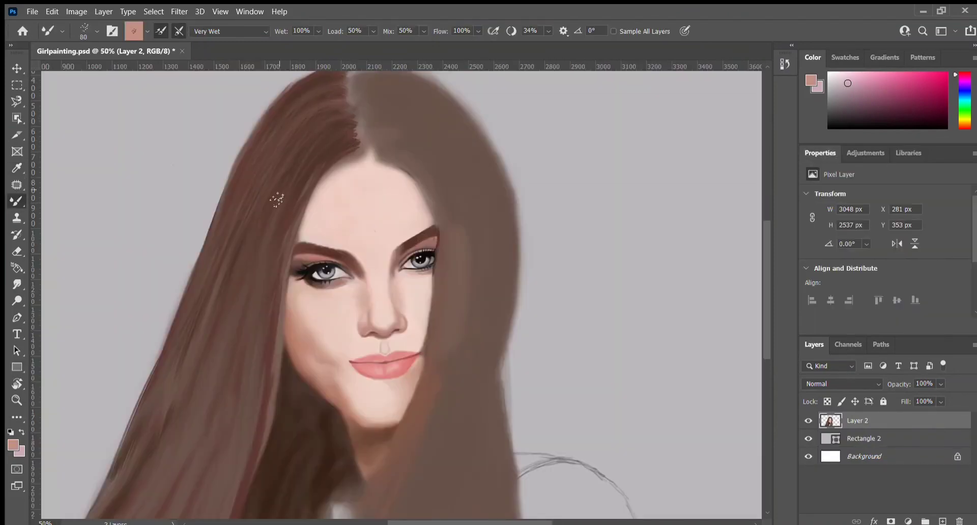
{"action": "scroll", "coordinate": [261, 252], "scroll_direction": "down", "scroll_amount": 5}
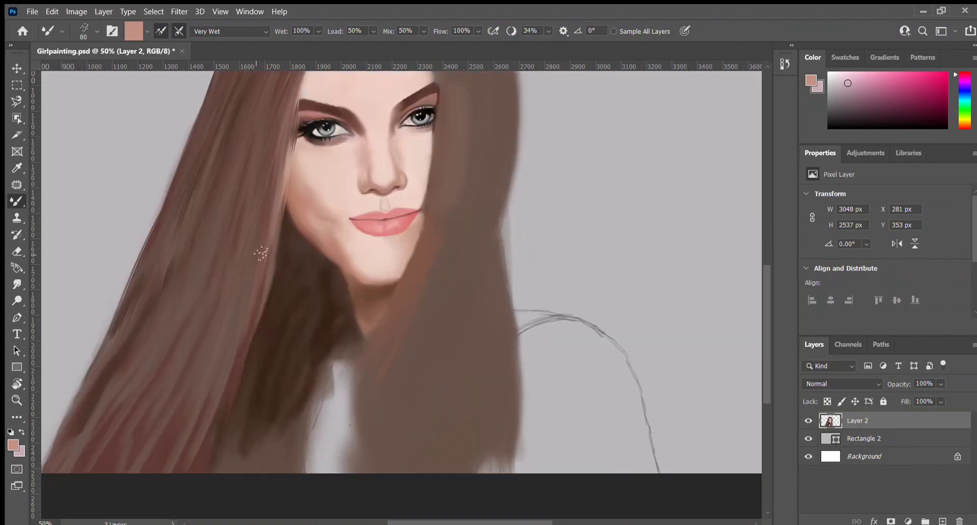
{"action": "left_click_drag", "start_coordinate": [260, 253], "coordinate": [229, 432]}
{"action": "left_click_drag", "start_coordinate": [235, 211], "coordinate": [152, 427]}
With a larger brush, stroke sampled dark brown and pinkish-brown streaks into the lower-left hair
{"action": "key", "text": "bracketright"}
{"action": "key", "text": "bracketright"}
{"action": "key", "text": "bracketright"}
{"action": "left_click", "coordinate": [142, 269], "text": "alt"}
{"action": "left_click_drag", "start_coordinate": [127, 305], "coordinate": [77, 458]}
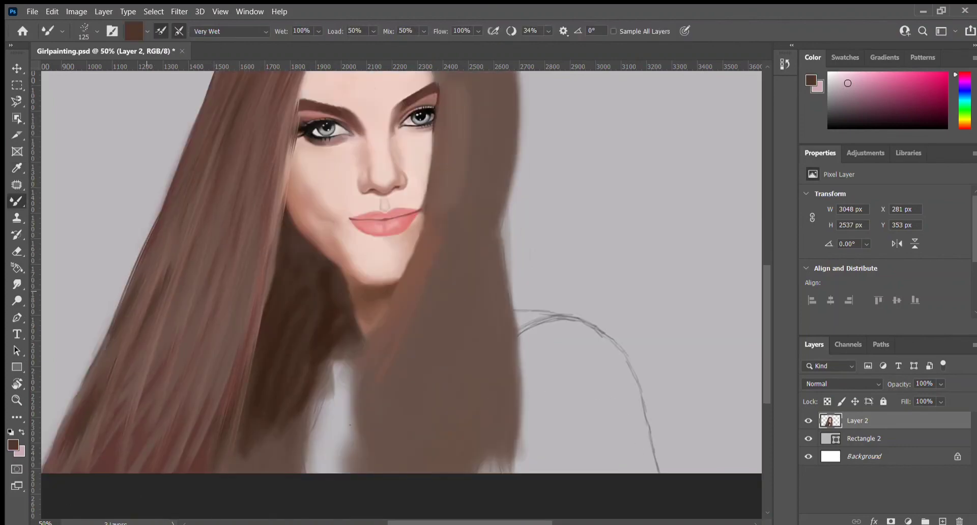
{"action": "left_click", "coordinate": [272, 410], "text": "alt"}
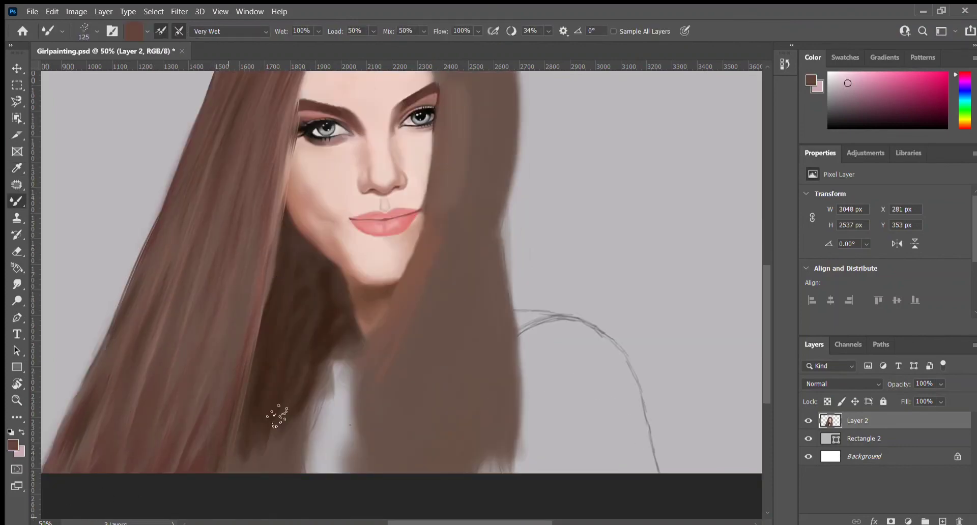
{"action": "left_click_drag", "start_coordinate": [272, 409], "coordinate": [325, 473]}
{"action": "left_click_drag", "start_coordinate": [330, 305], "coordinate": [267, 452]}
{"action": "left_click_drag", "start_coordinate": [251, 381], "coordinate": [302, 250]}
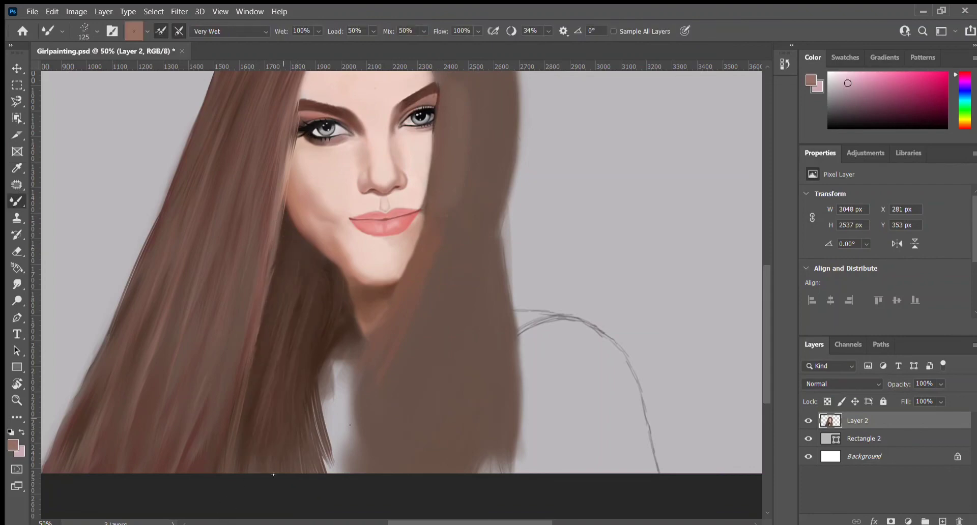
Blend light skin-pink streaks down the left hair, then enlarge the brush to 200
{"action": "key", "text": "ctrl+minus"}
{"action": "left_click", "coordinate": [338, 276], "text": "alt"}
{"action": "left_click_drag", "start_coordinate": [311, 214], "coordinate": [246, 477]}
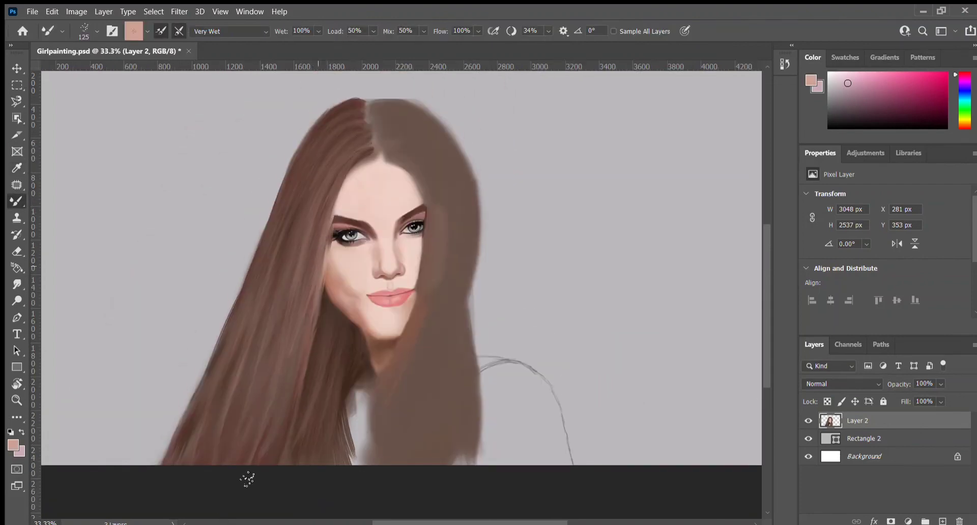
{"action": "left_click_drag", "start_coordinate": [278, 372], "coordinate": [257, 458]}
{"action": "left_click", "coordinate": [337, 257], "text": "alt"}
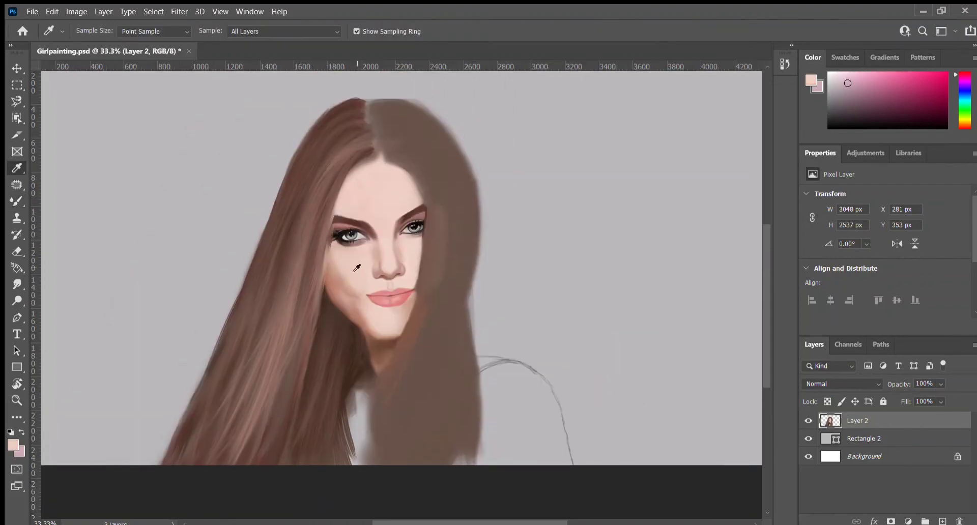
{"action": "key", "text": "bracketright"}
{"action": "key", "text": "bracketright"}
{"action": "key", "text": "bracketright"}
Cover and widen the right-side hair with a sampled dark brown
{"action": "key", "text": "i"}
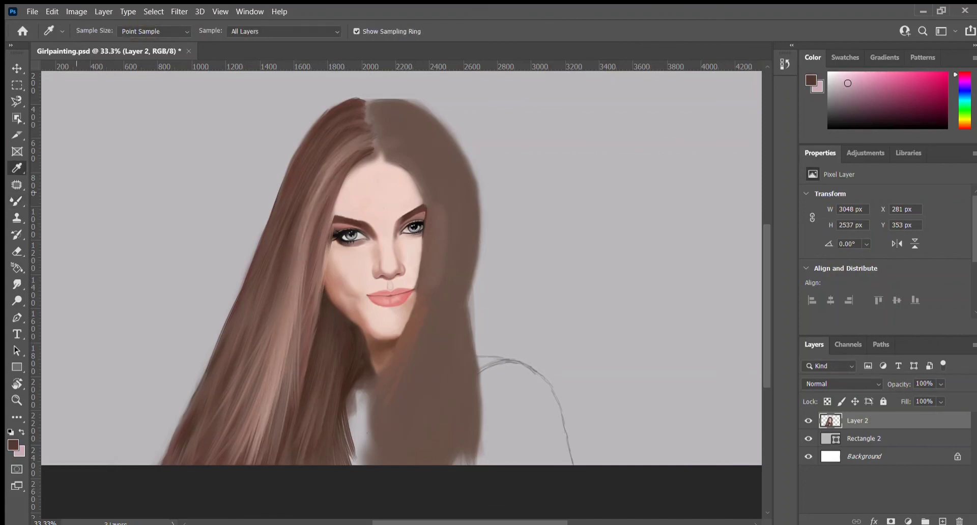
{"action": "key", "text": "b"}
{"action": "left_click_drag", "start_coordinate": [386, 137], "coordinate": [459, 327]}
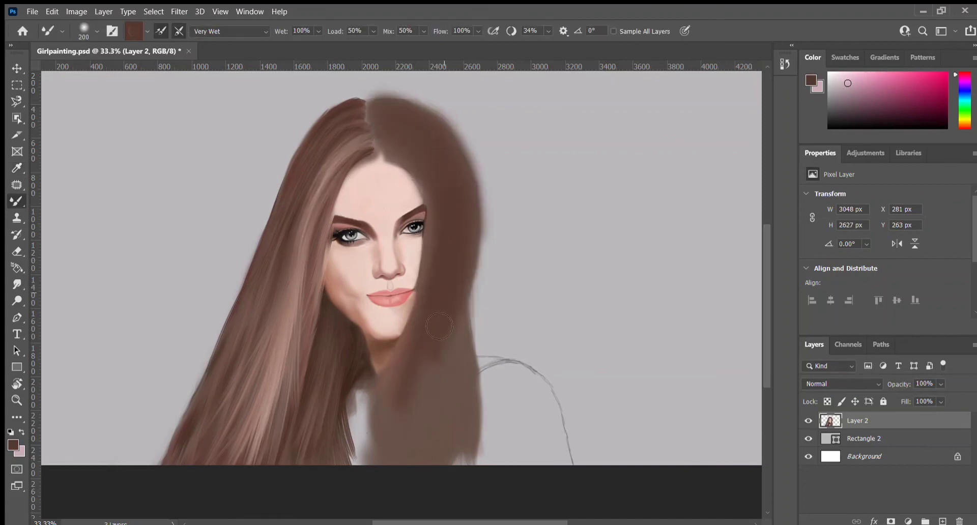
Switch to the Wet, Light Mix preset and smooth the crown and right outer hair edge
{"action": "key", "text": "i"}
{"action": "key", "text": "b"}
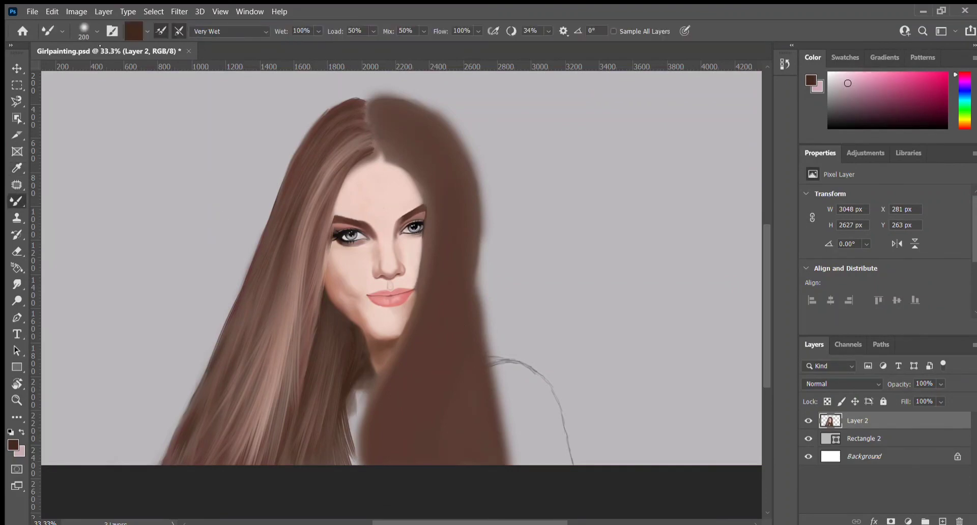
{"action": "key", "text": "5"}
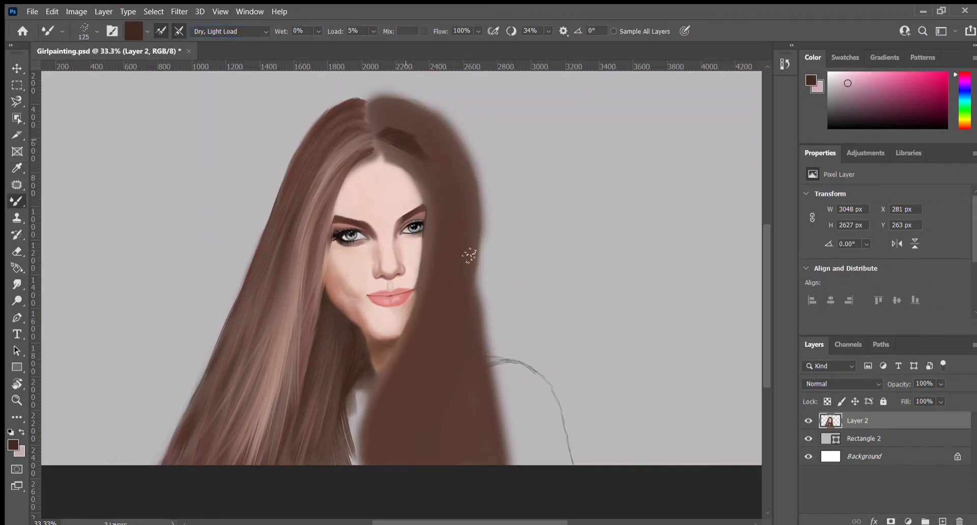
{"action": "key", "text": "shift+0"}
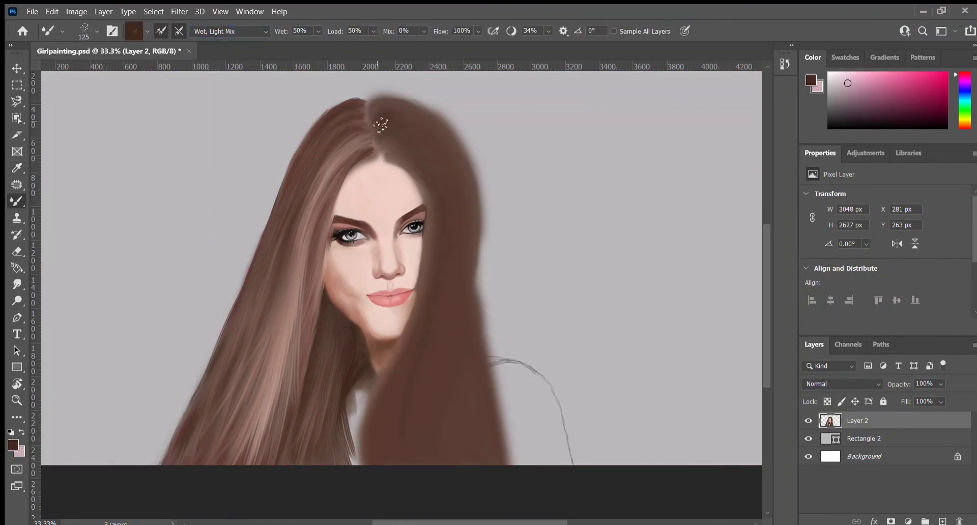
{"action": "mouse_move", "coordinate": [380, 125]}
{"action": "left_mouse_down"}
{"action": "mouse_move", "coordinate": [449, 156]}
{"action": "mouse_move", "coordinate": [481, 310]}
{"action": "mouse_move", "coordinate": [485, 226]}
{"action": "left_mouse_up"}
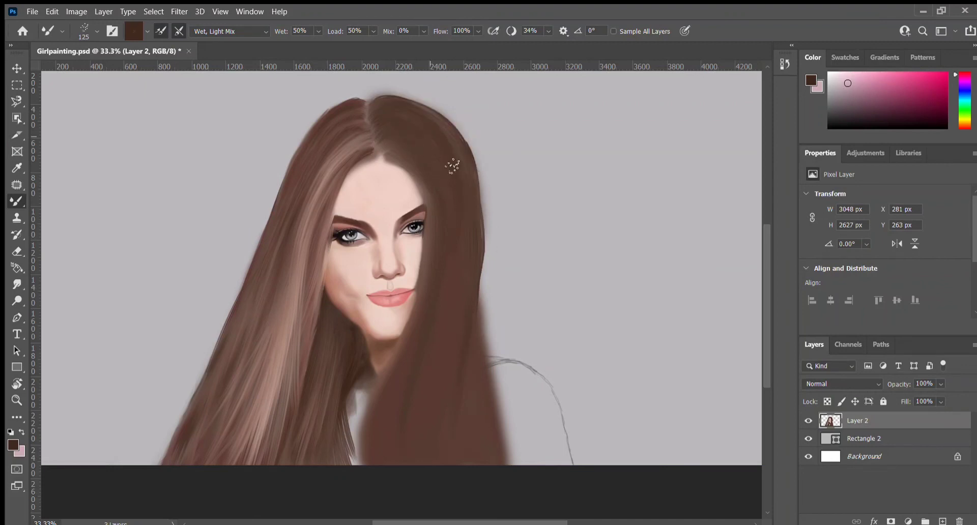
Using sampled reddish and darker browns, smooth the right outer edge and add strands along the lower right
{"action": "left_click", "coordinate": [391, 156], "text": "alt"}
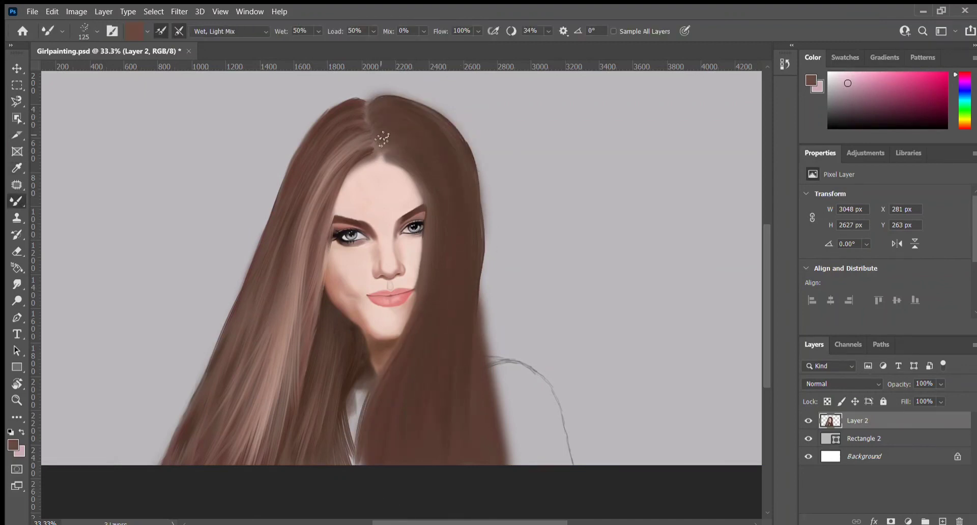
{"action": "left_click_drag", "start_coordinate": [382, 138], "coordinate": [471, 156]}
{"action": "left_click_drag", "start_coordinate": [481, 277], "coordinate": [527, 464]}
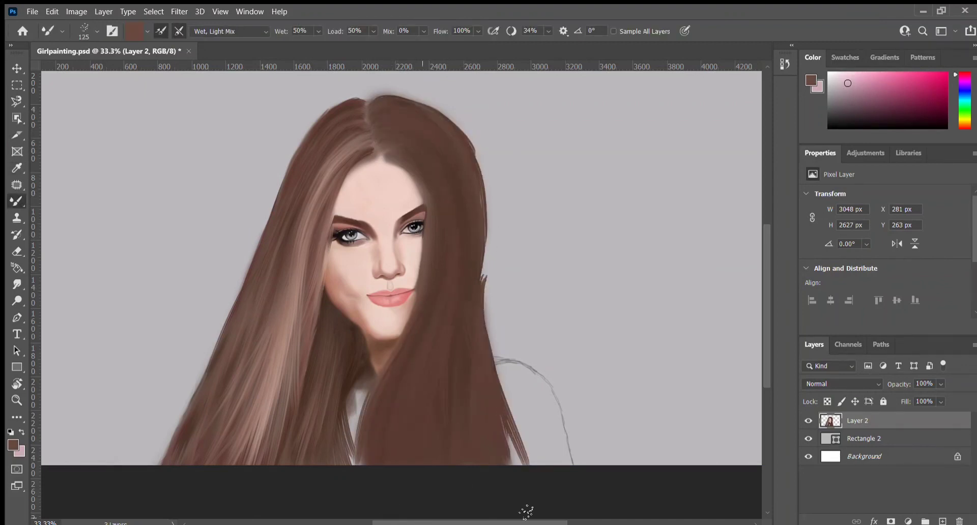
{"action": "left_click", "coordinate": [451, 323], "text": "alt"}
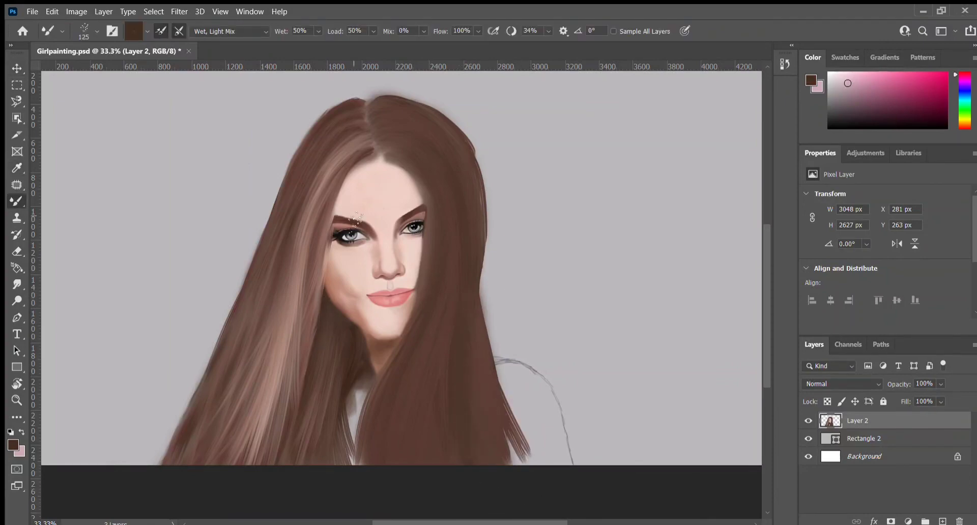
{"action": "left_click", "coordinate": [423, 156], "text": "alt"}
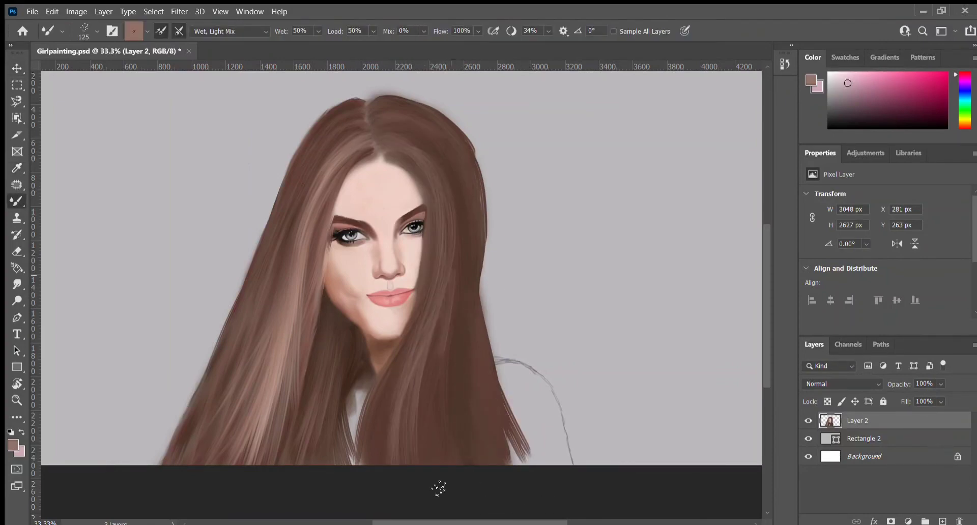
Darken and extend the lower-right hair tips and the left hair edge with dark brown
{"action": "key", "text": "ctrl+plus"}
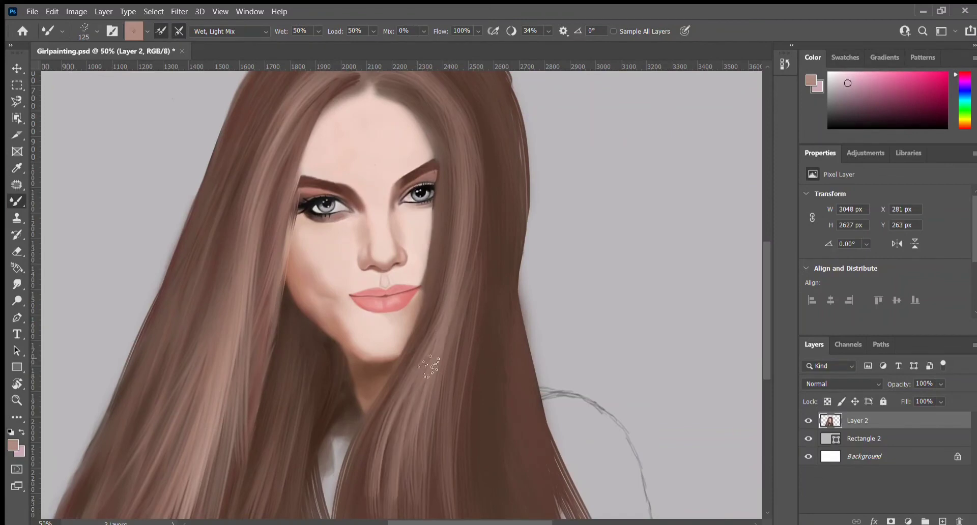
{"action": "scroll", "coordinate": [429, 366], "scroll_direction": "down", "scroll_amount": 3}
{"action": "key", "text": "ctrl+minus"}
{"action": "left_click", "coordinate": [528, 495], "text": "alt"}
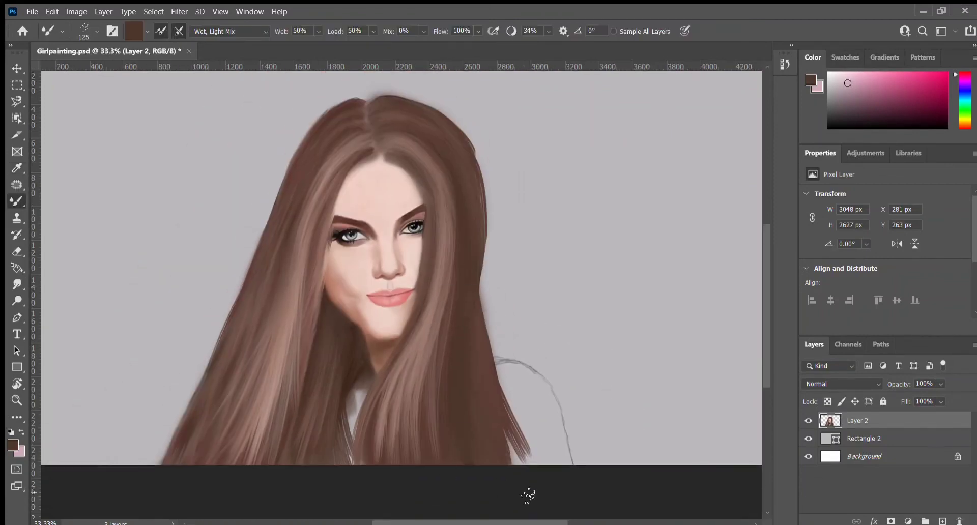
{"action": "left_click_drag", "start_coordinate": [503, 407], "coordinate": [535, 463]}
{"action": "left_click_drag", "start_coordinate": [275, 289], "coordinate": [278, 450]}
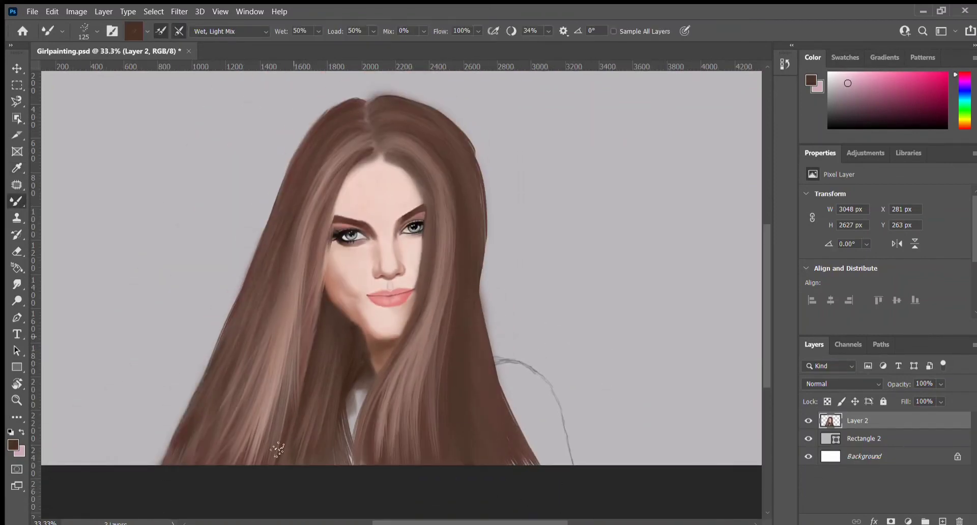
Switch to a larger, very wet blending brush and sample a lighter pinkish brown from the hair
{"action": "key", "text": "ctrl+plus"}
{"action": "key", "text": "ctrl+plus"}
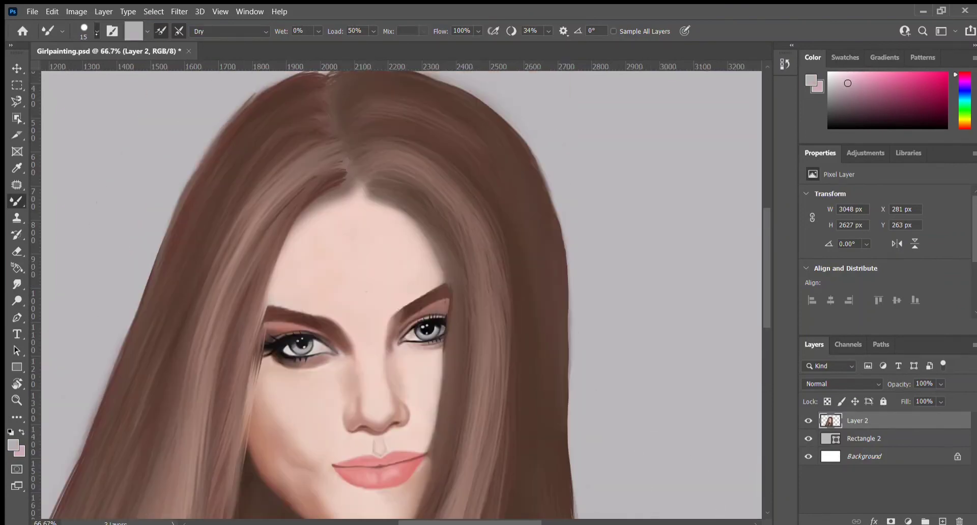
{"action": "key", "text": "ctrl+minus"}
{"action": "scroll", "coordinate": [457, 450], "scroll_direction": "down", "scroll_amount": 3}
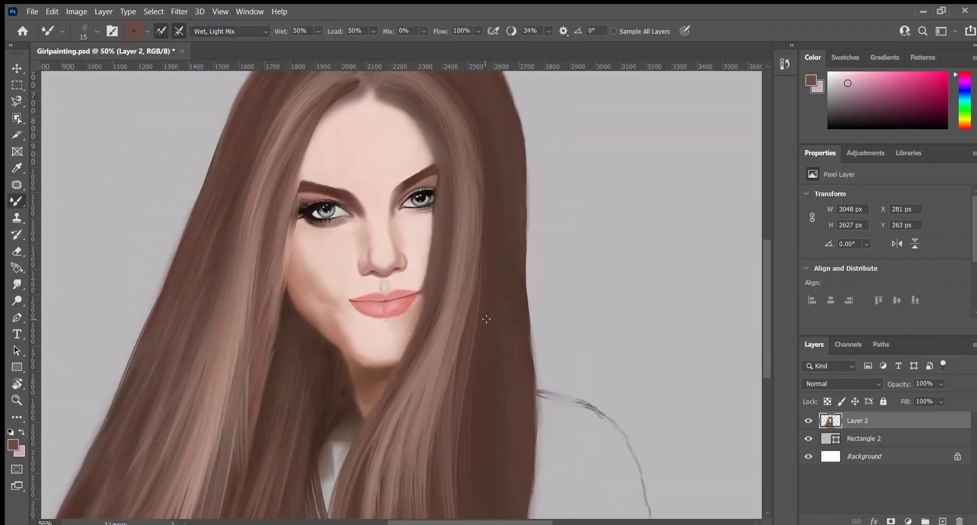
{"action": "left_click", "coordinate": [229, 31]}
{"action": "left_click", "coordinate": [213, 102]}
{"action": "scroll", "coordinate": [454, 342], "scroll_direction": "up", "scroll_amount": 2}
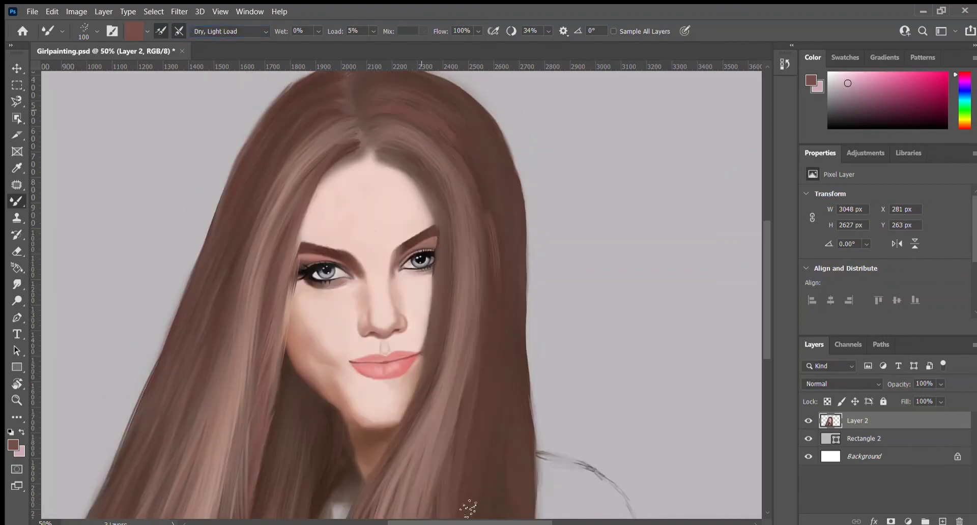
{"action": "left_click", "coordinate": [484, 181], "text": "alt"}
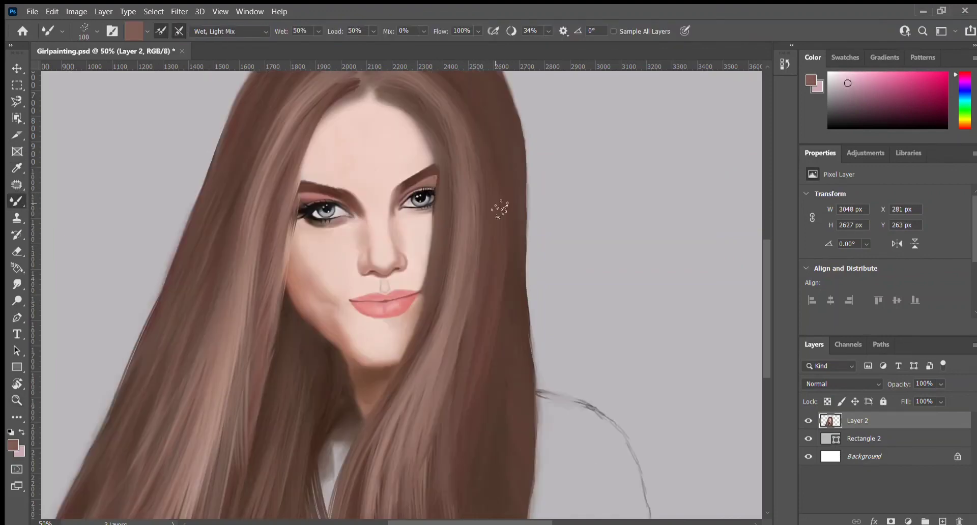
Zoom out and sample a darker brown from the right hair with the Eyedropper for blending
{"action": "key", "text": "ctrl+minus"}
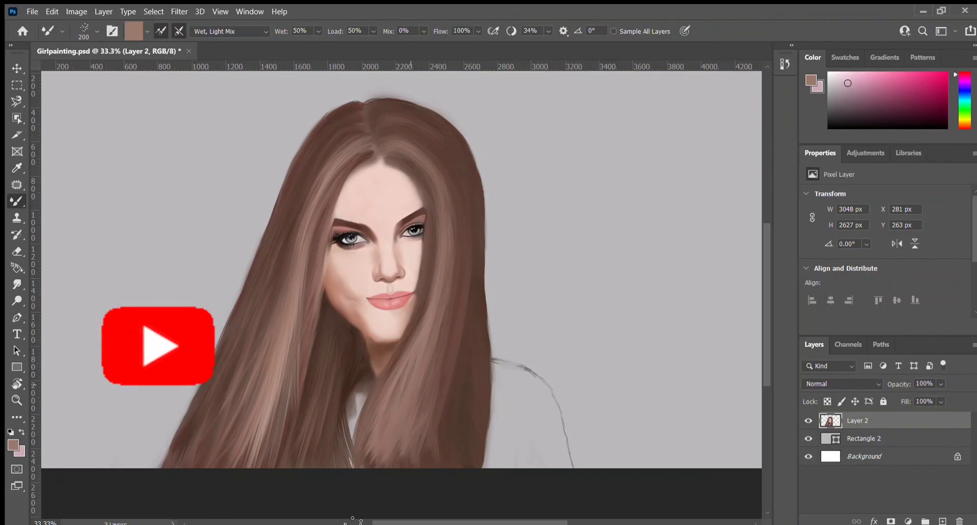
{"action": "key", "text": "i"}
{"action": "left_click", "coordinate": [468, 382]}
{"action": "key", "text": "b"}
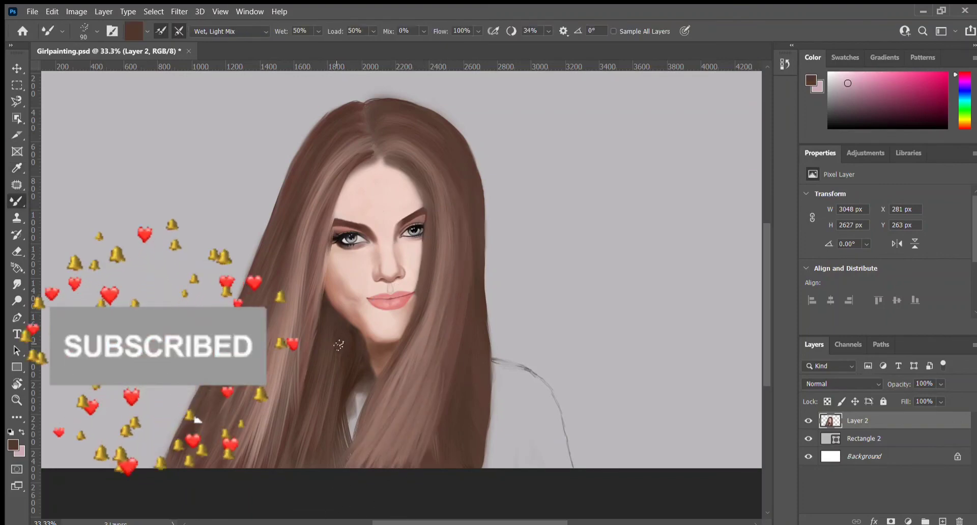
{"action": "key", "text": "i"}
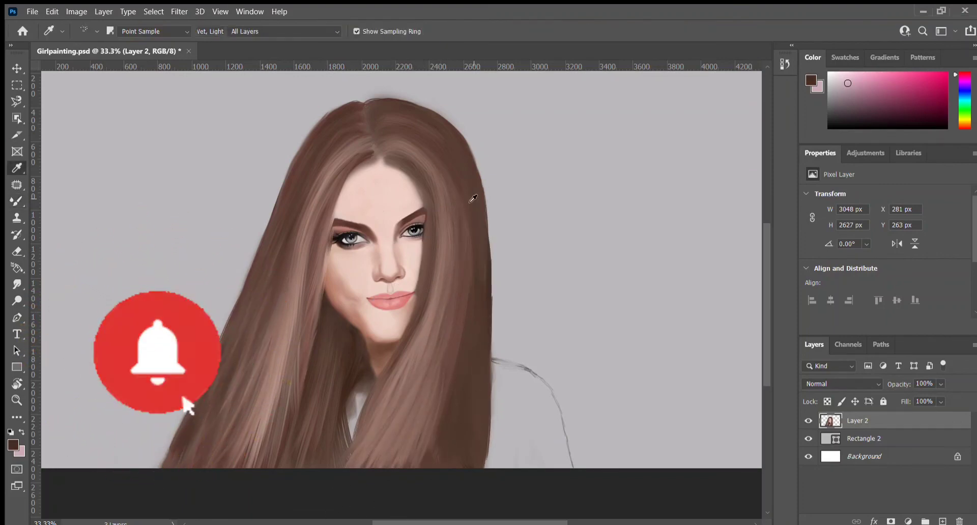
{"action": "key", "text": "b"}
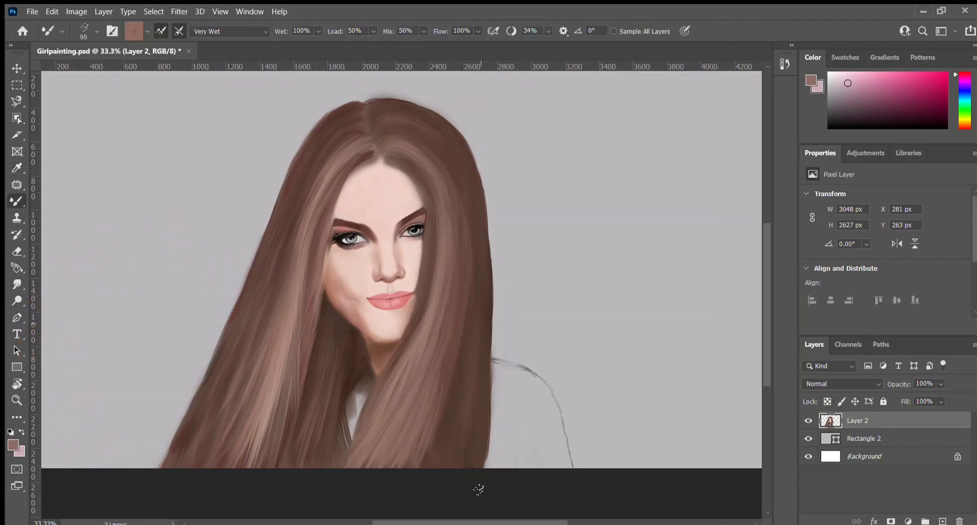